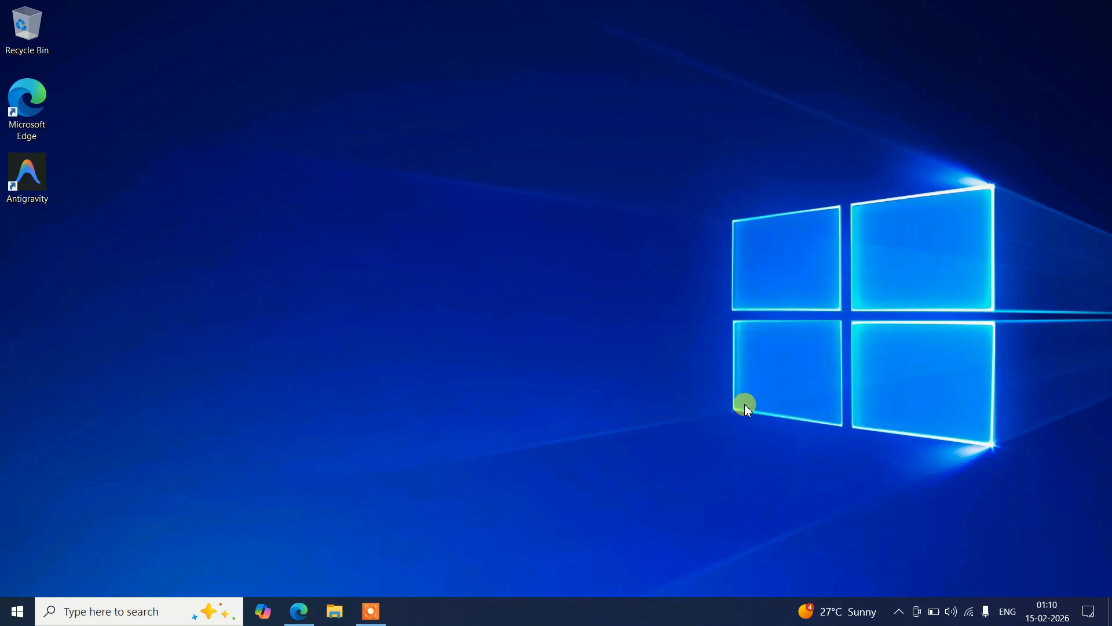
- In Microsoft Edge, search the web for "android studio download" and open the official Android Developers download page
click(295, 607)
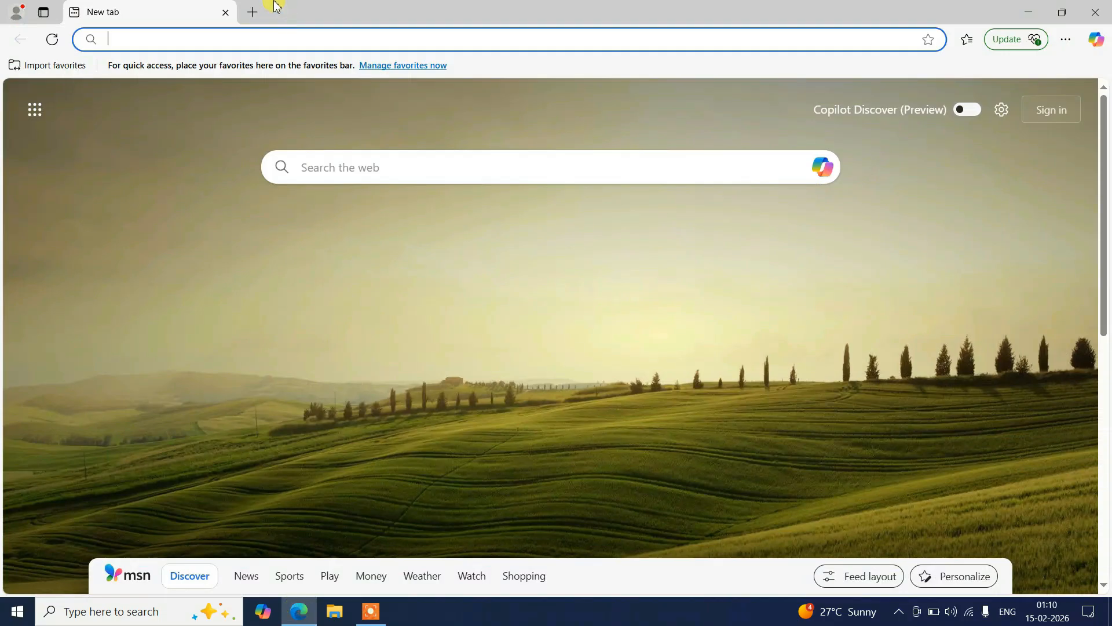
click(254, 38)
text(a)
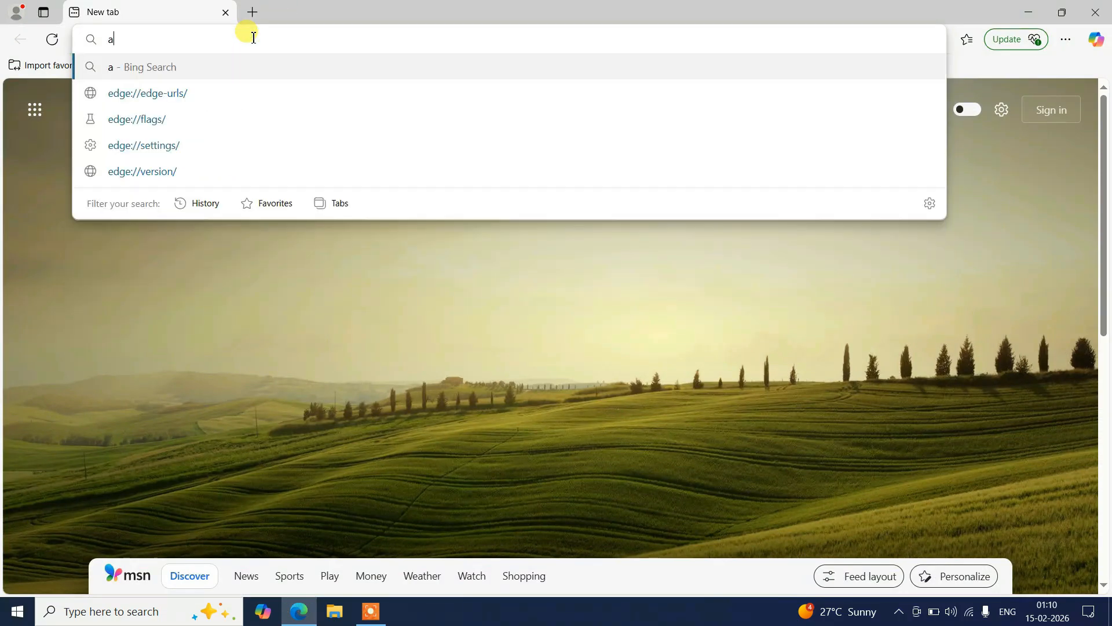
text(ndr)
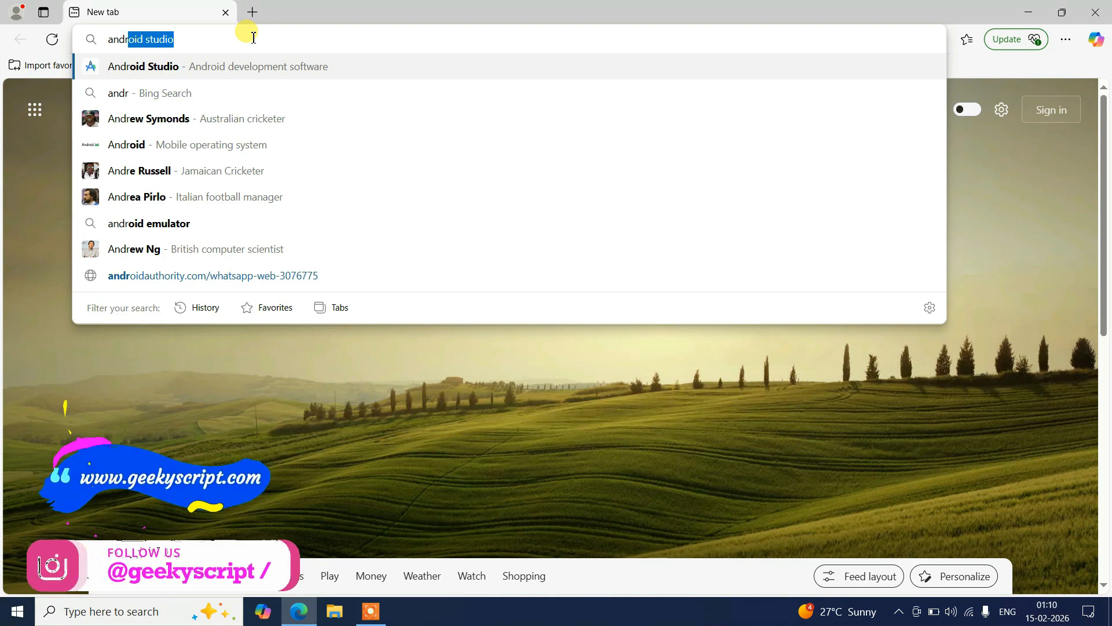
key(Return)
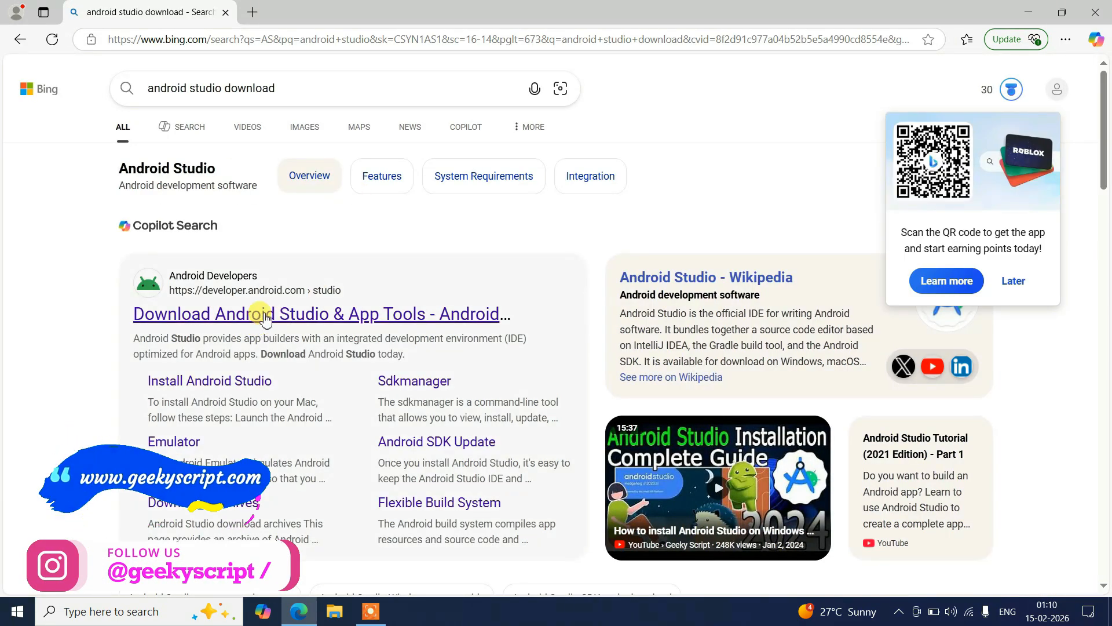
click(264, 313)
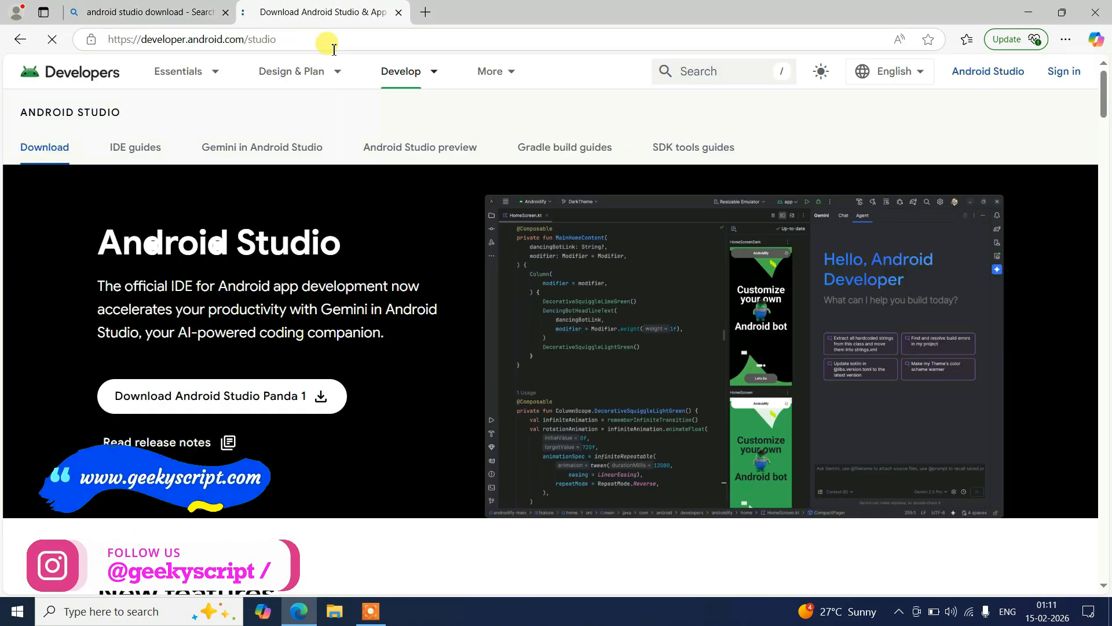
click(369, 32)
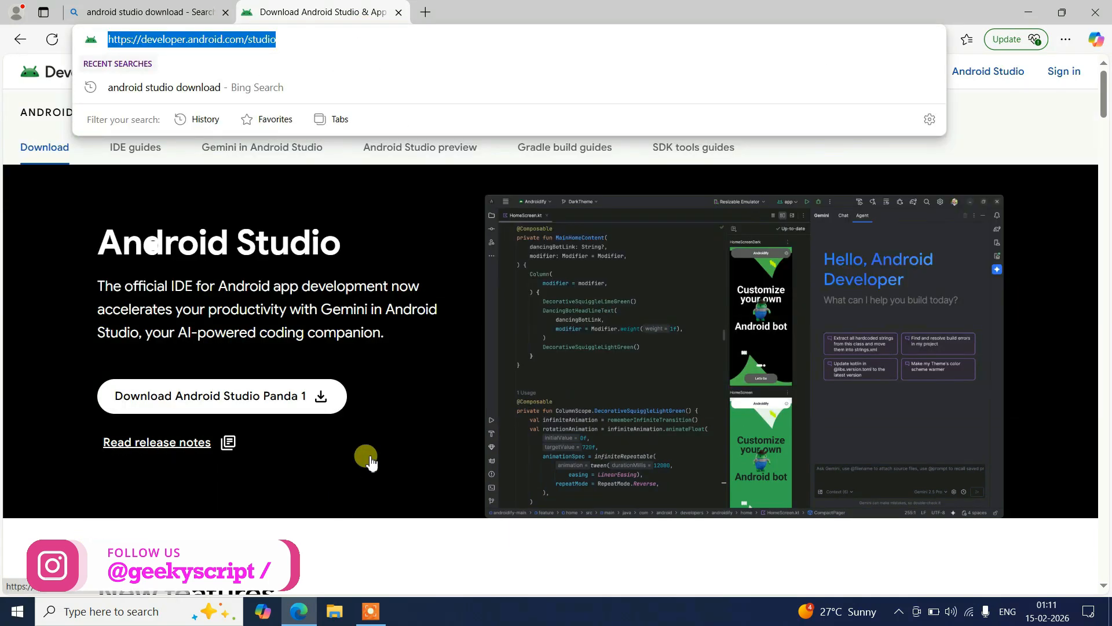
click(318, 477)
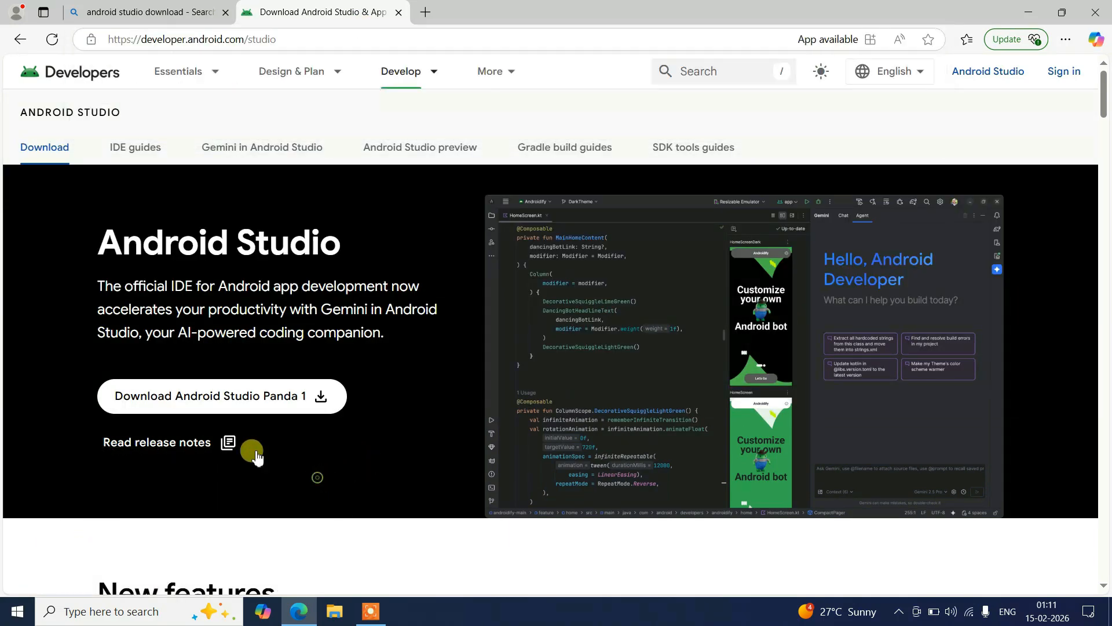
- Agree to the terms and conditions and download Android Studio Panda 1 | 2025.3.1 Patch 1 for Windows
click(283, 404)
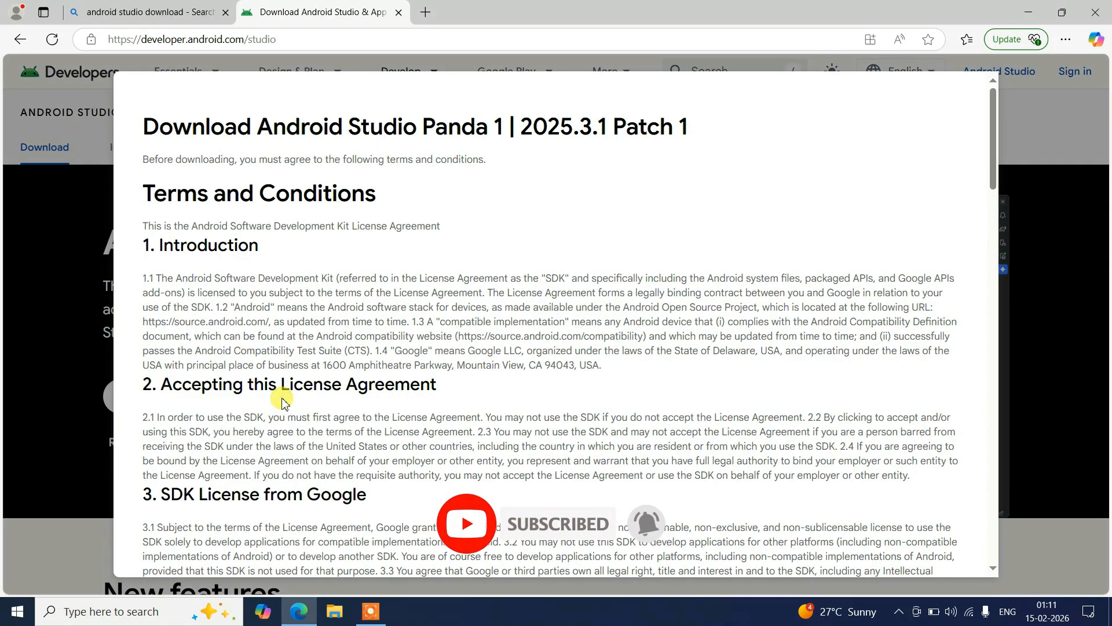
drag(191, 126, 580, 122)
click(489, 264)
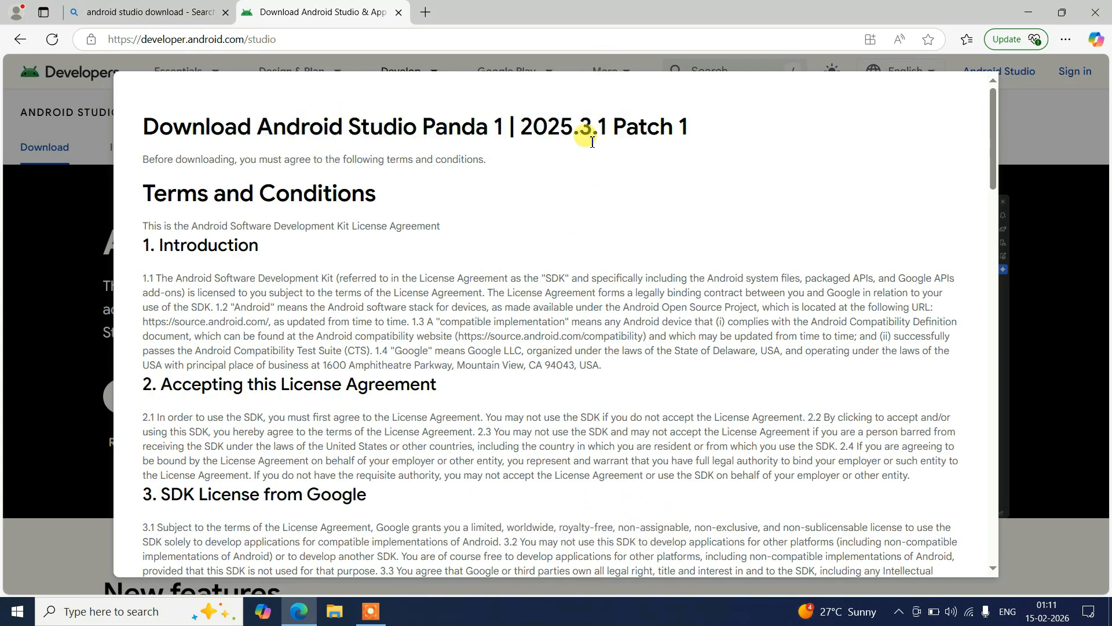
scroll(609, 203, down, 20)
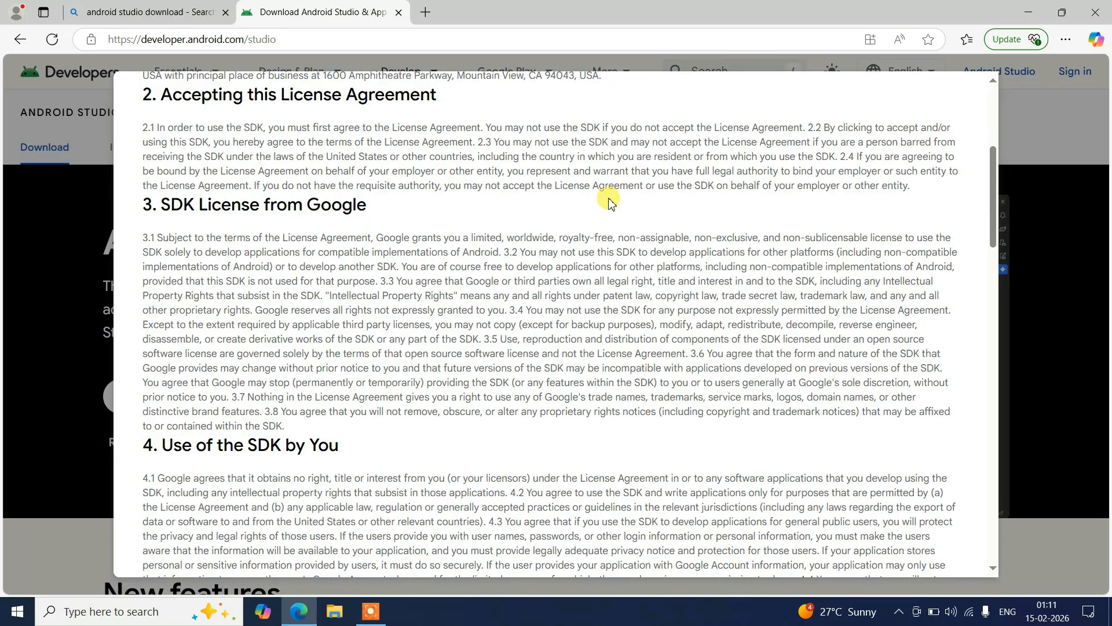
scroll(609, 203, down, 5)
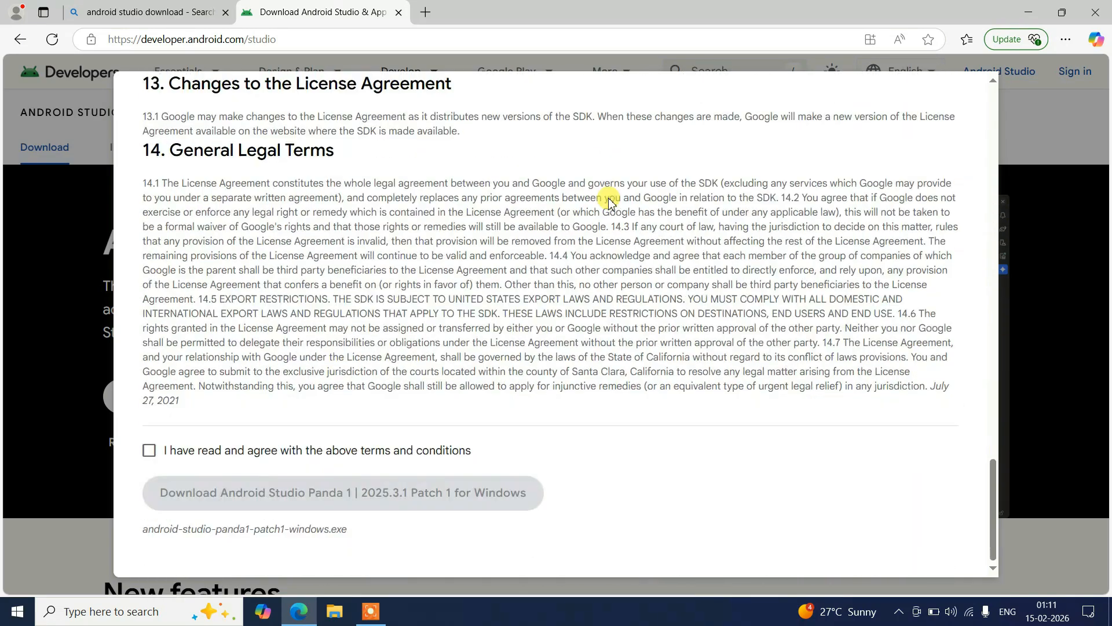
click(227, 450)
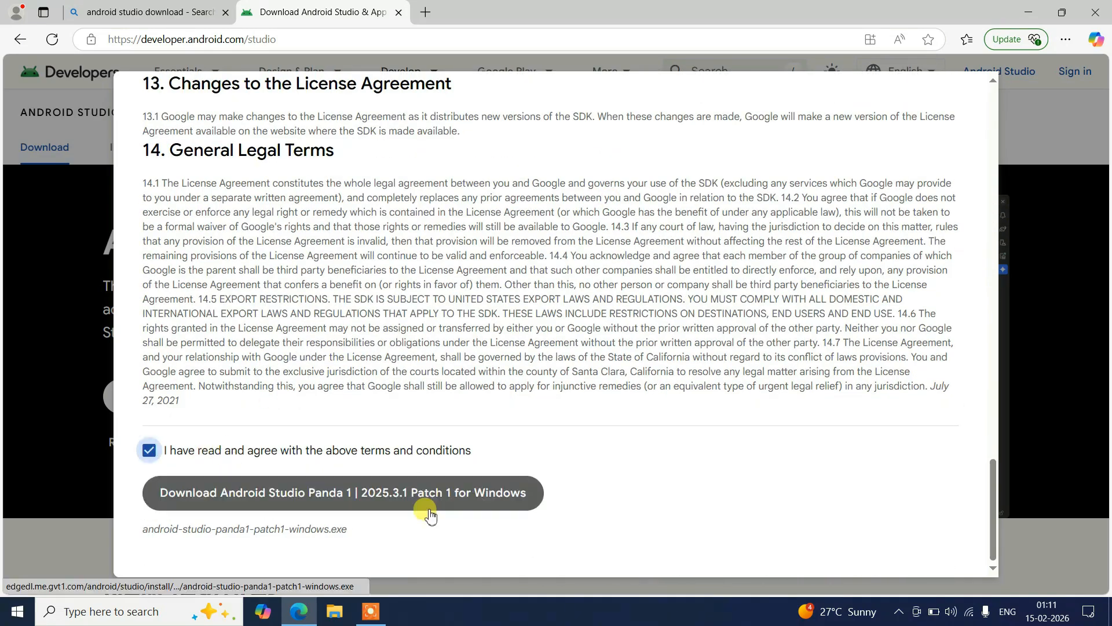
click(419, 494)
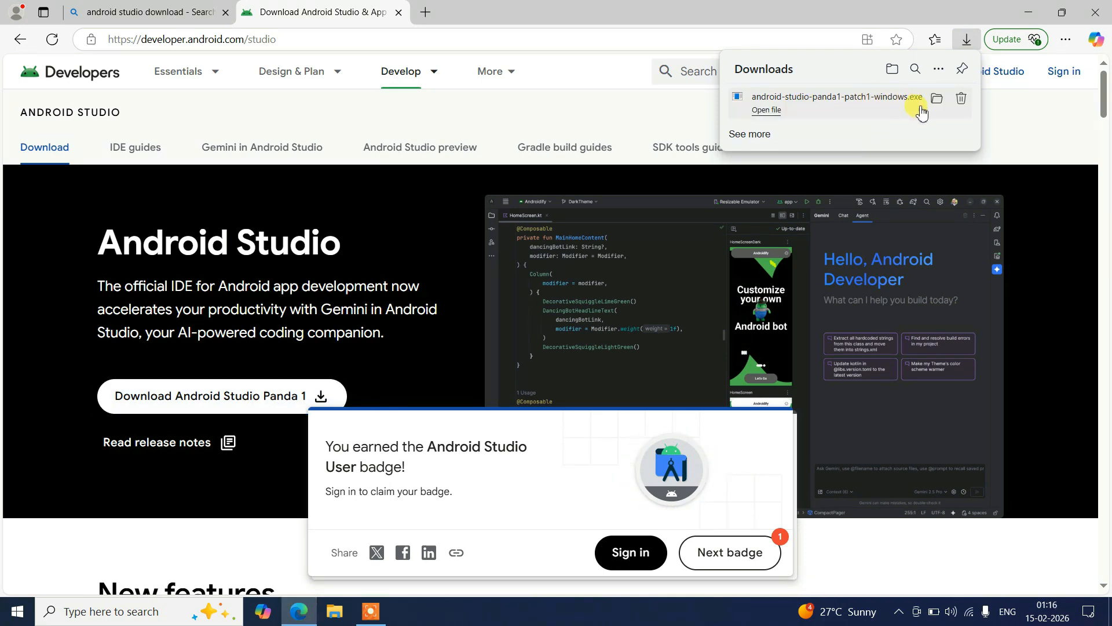
- Run the downloaded android-studio-panda1-patch1-windows.exe installer and minimize the browser window
click(777, 110)
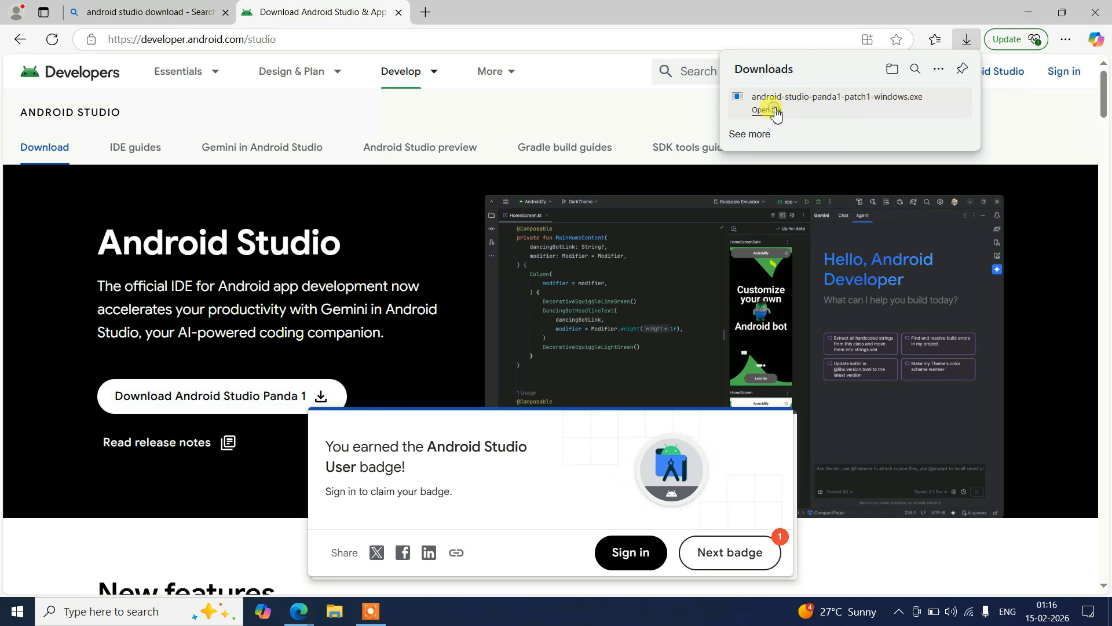
click(1041, 14)
click(1041, 15)
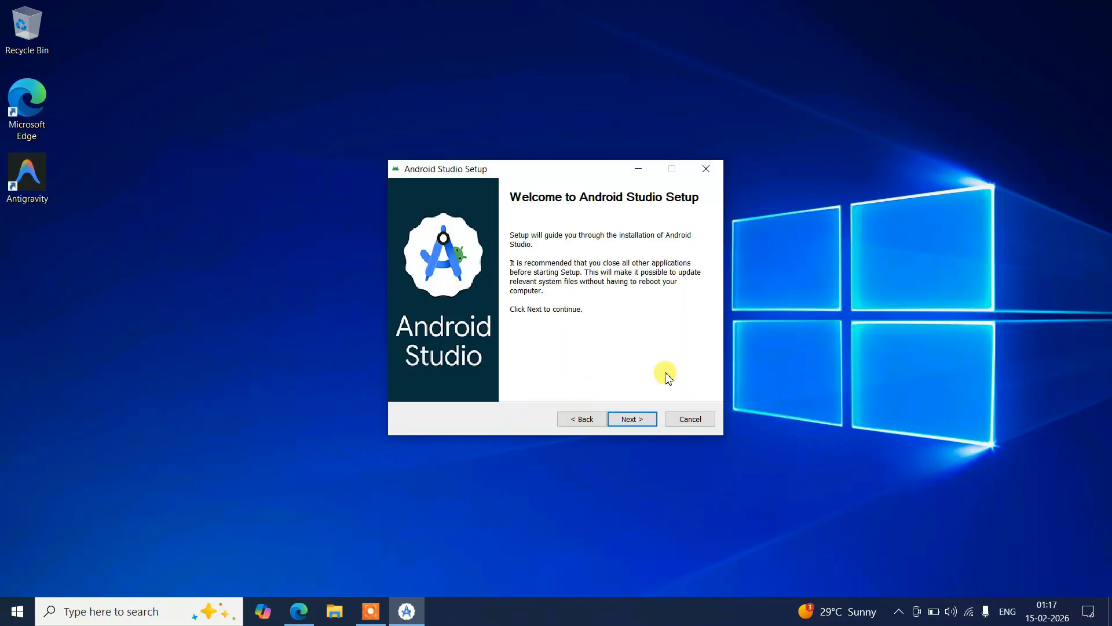
- Exclude Android Virtual Device from the components to install in Android Studio Setup and continue to the install location
click(644, 421)
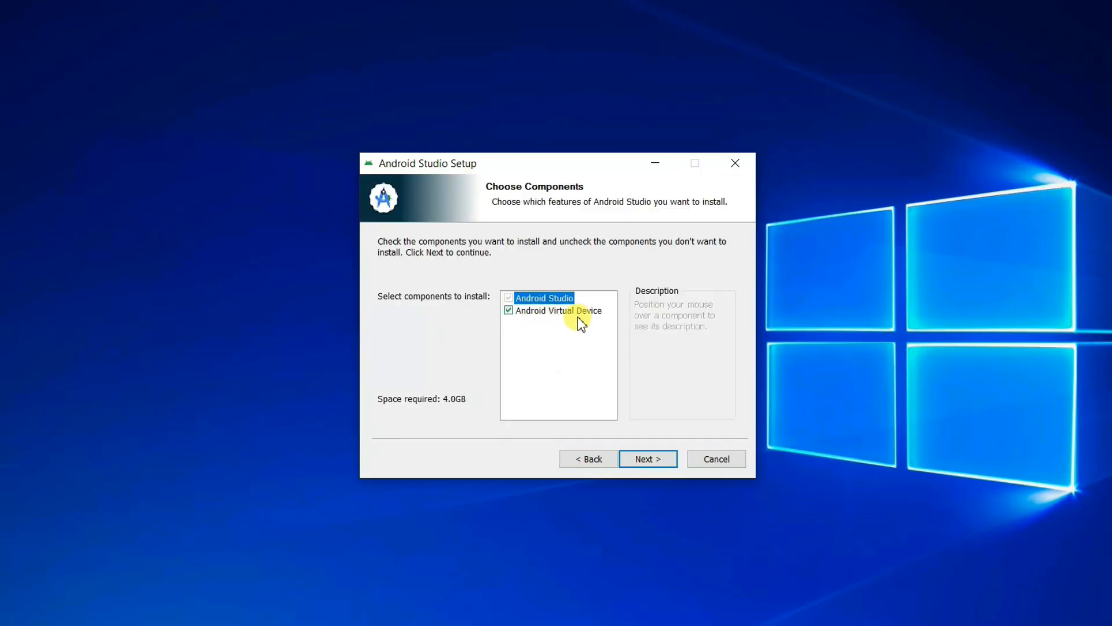
click(541, 313)
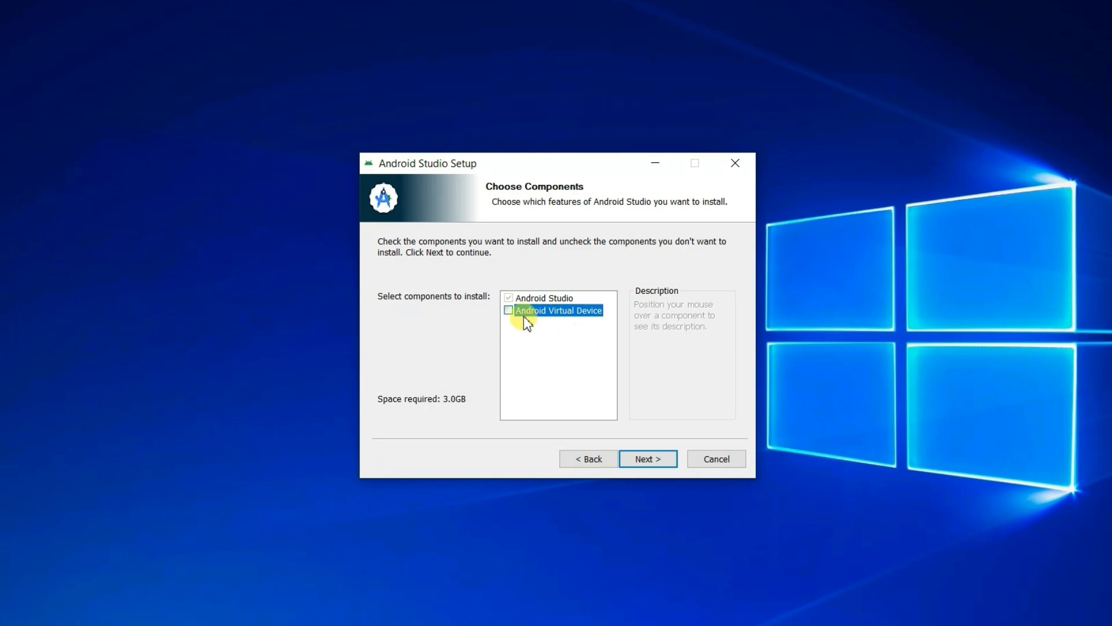
mouse_move(519, 316)
click(647, 461)
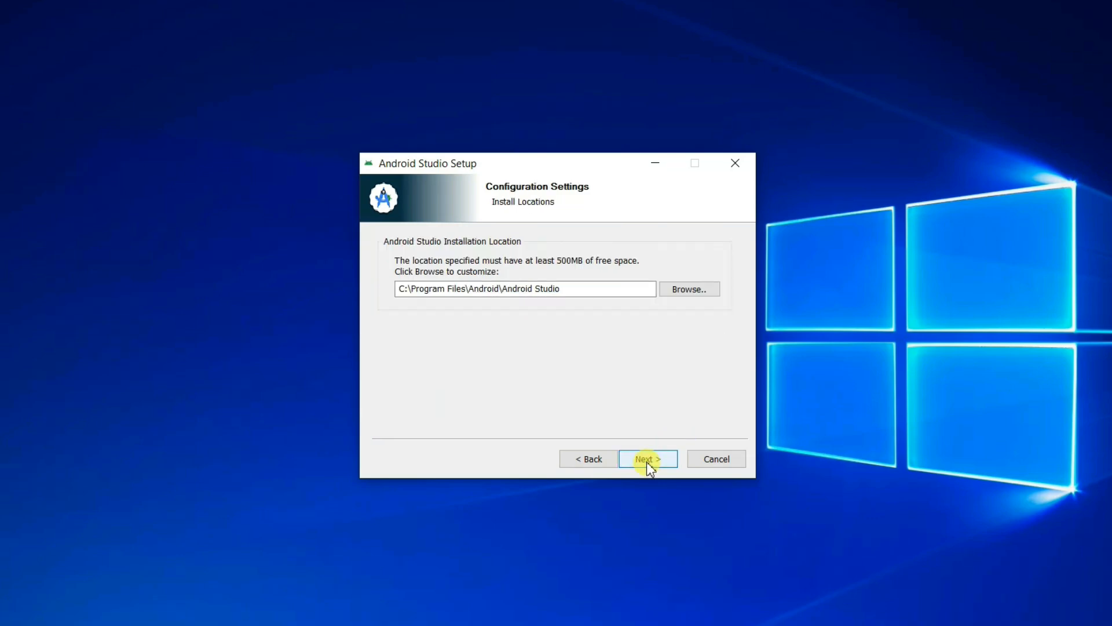
- Install Android Studio with the default location and Start Menu folder, and finish setup with Start Android Studio enabled
click(647, 461)
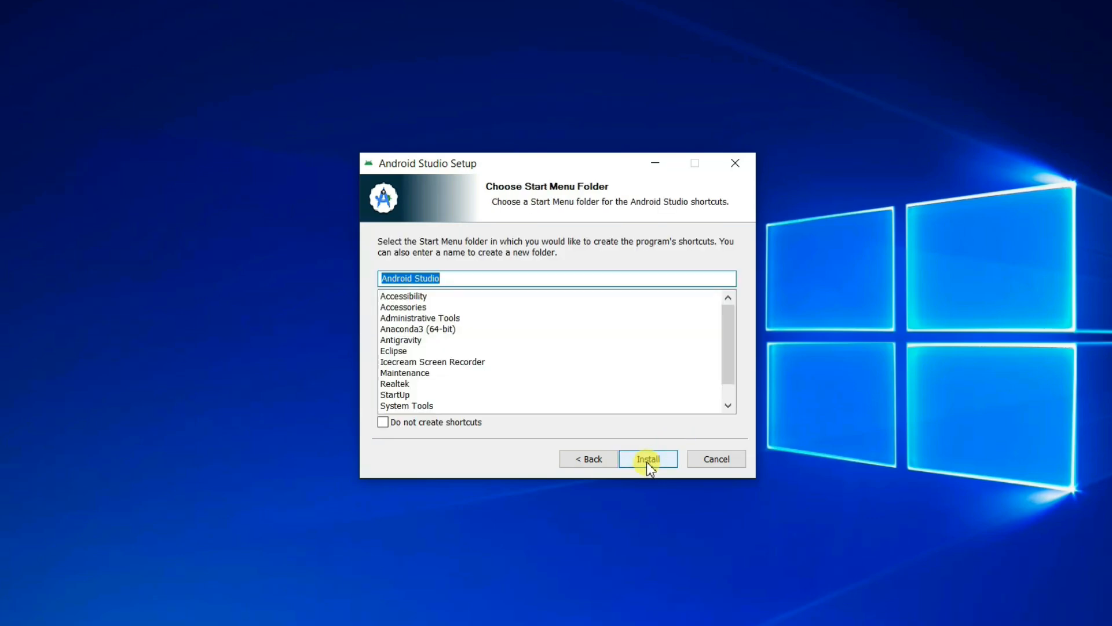
click(646, 461)
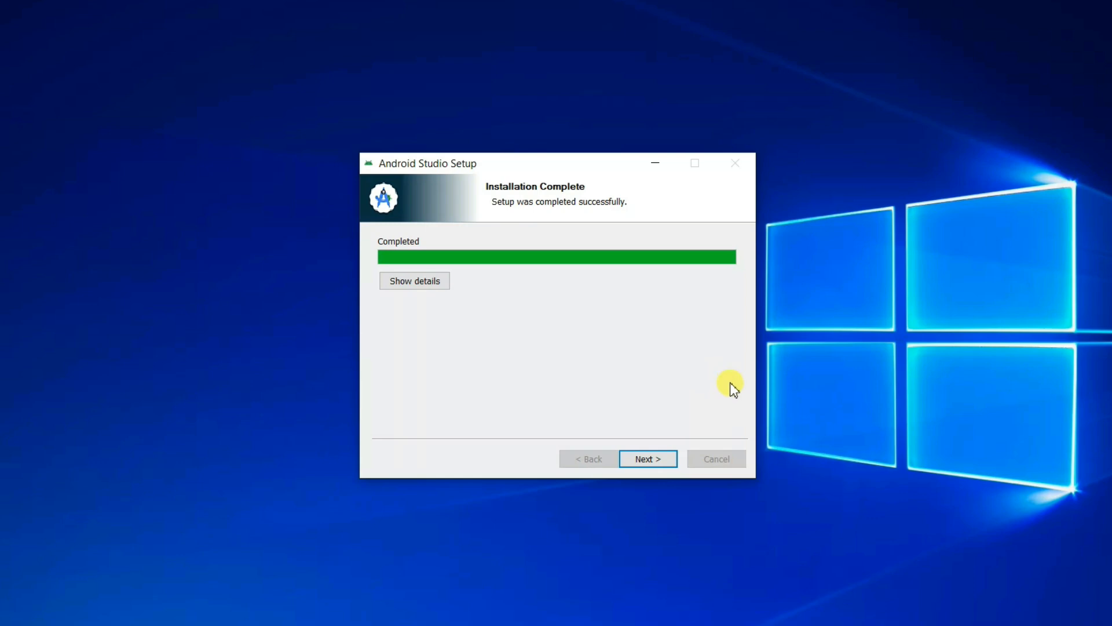
click(645, 459)
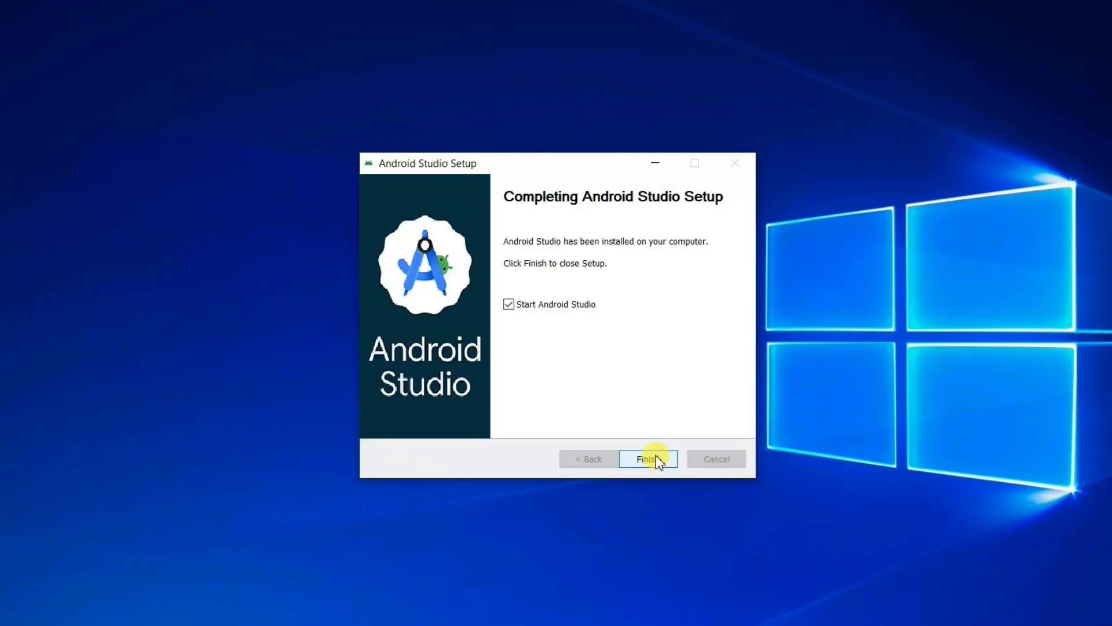
click(664, 461)
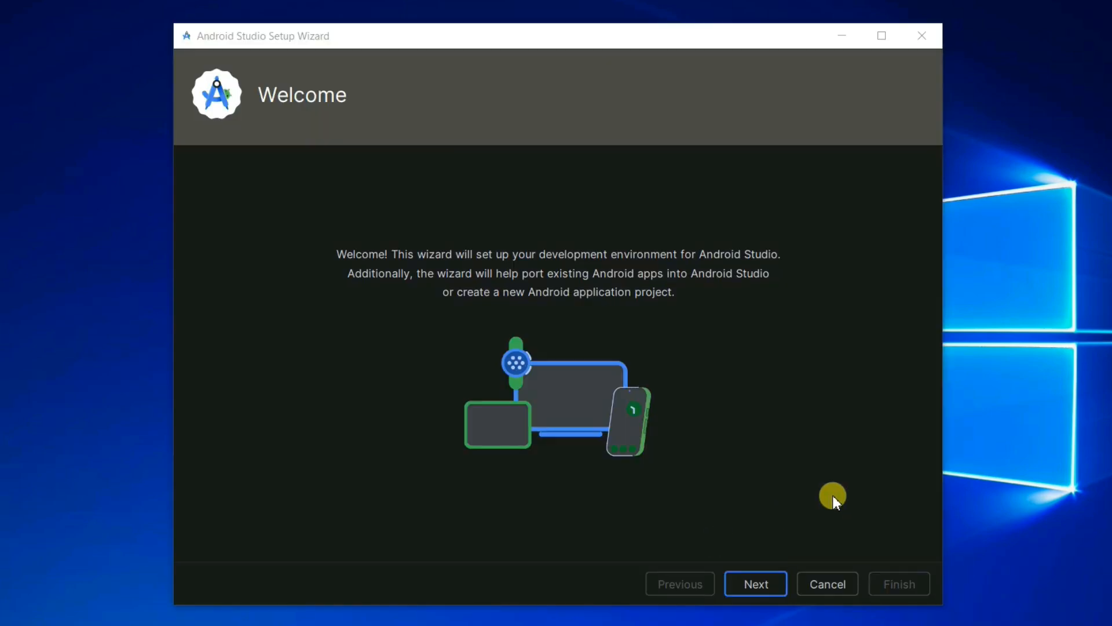
- Choose the Custom install type and exclude Android Virtual Device and the Android Emulator hypervisor driver from the SDK components
click(764, 581)
click(231, 277)
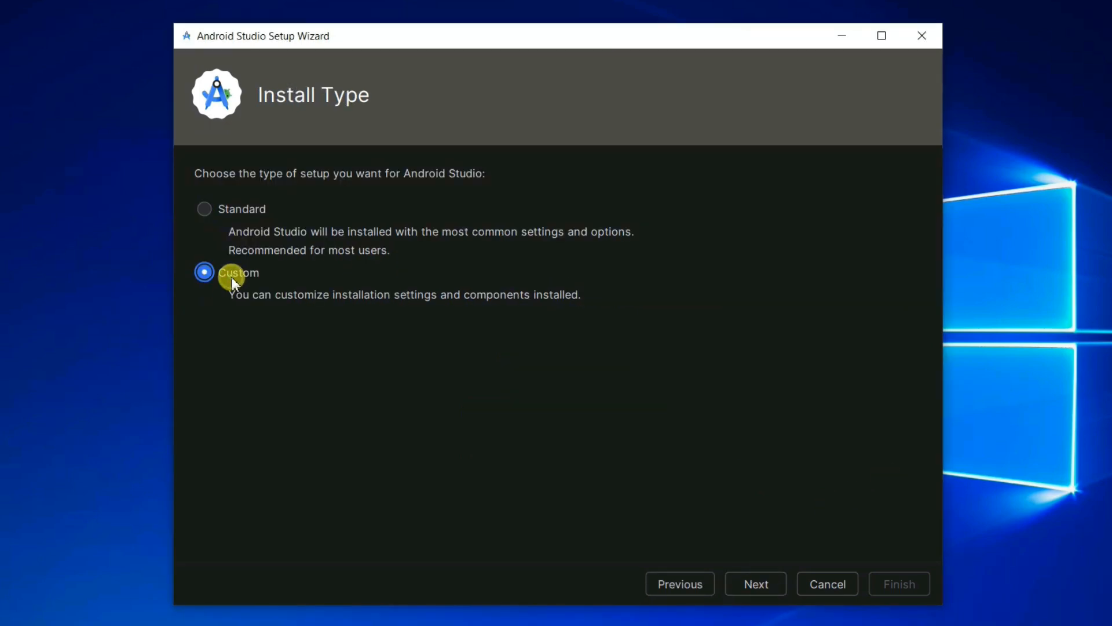
click(764, 582)
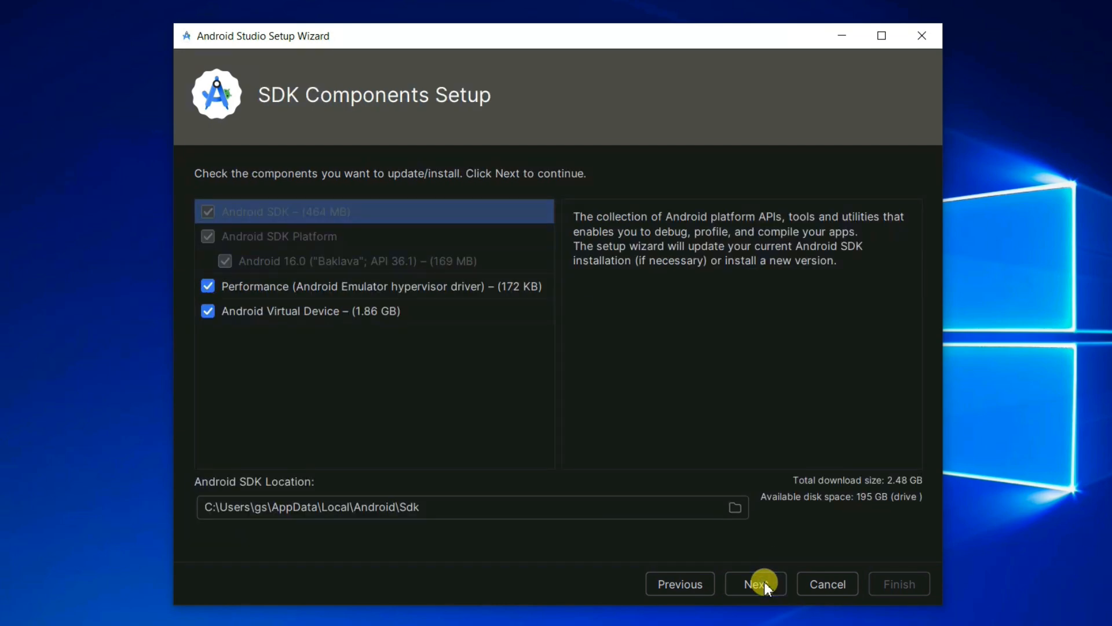
click(325, 312)
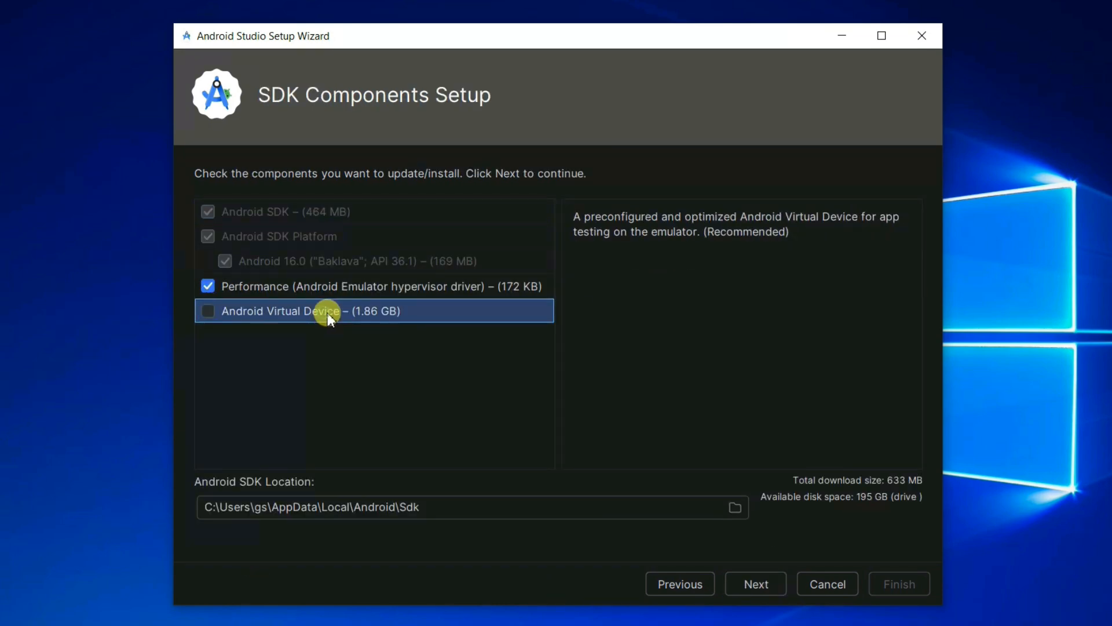
click(358, 290)
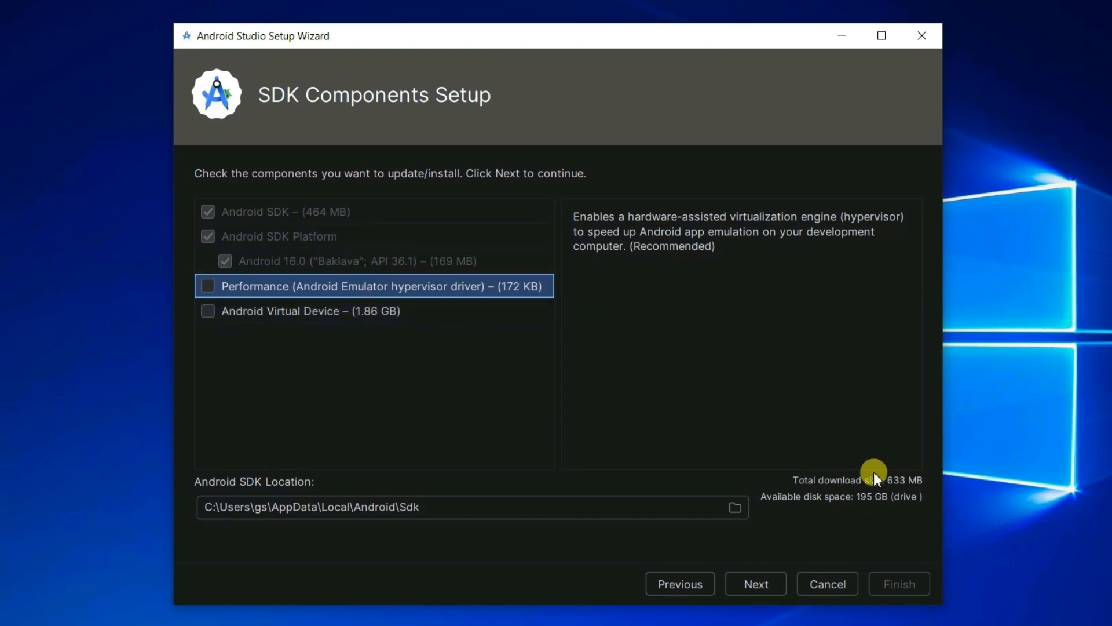
click(764, 584)
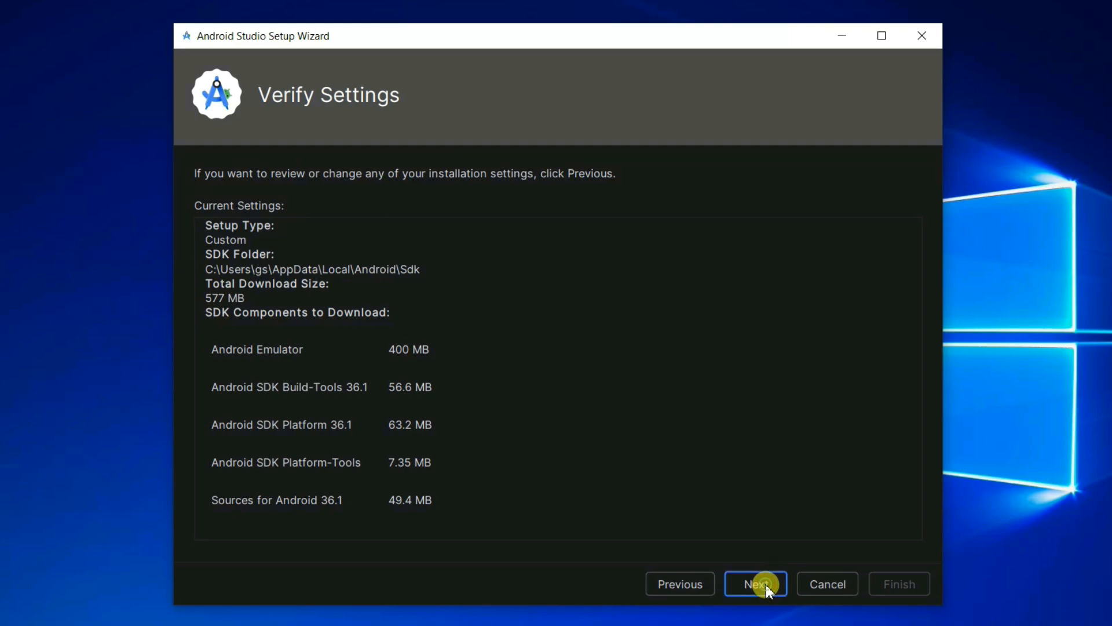
- Accept the android-sdk-license, download the SDK components and finish the setup wizard
click(765, 584)
click(606, 529)
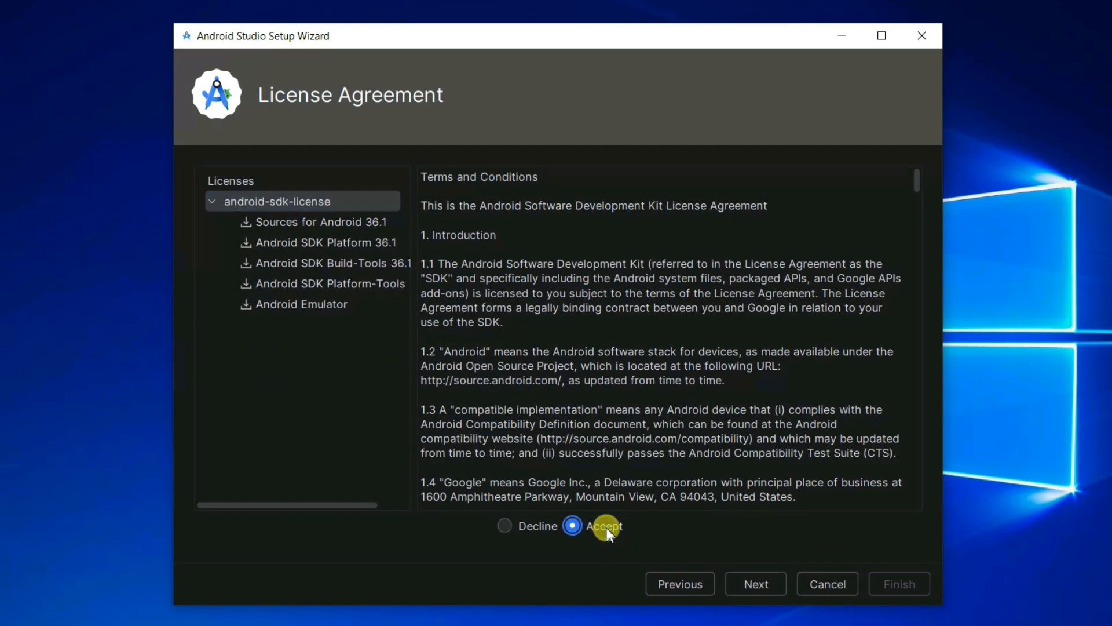
click(751, 586)
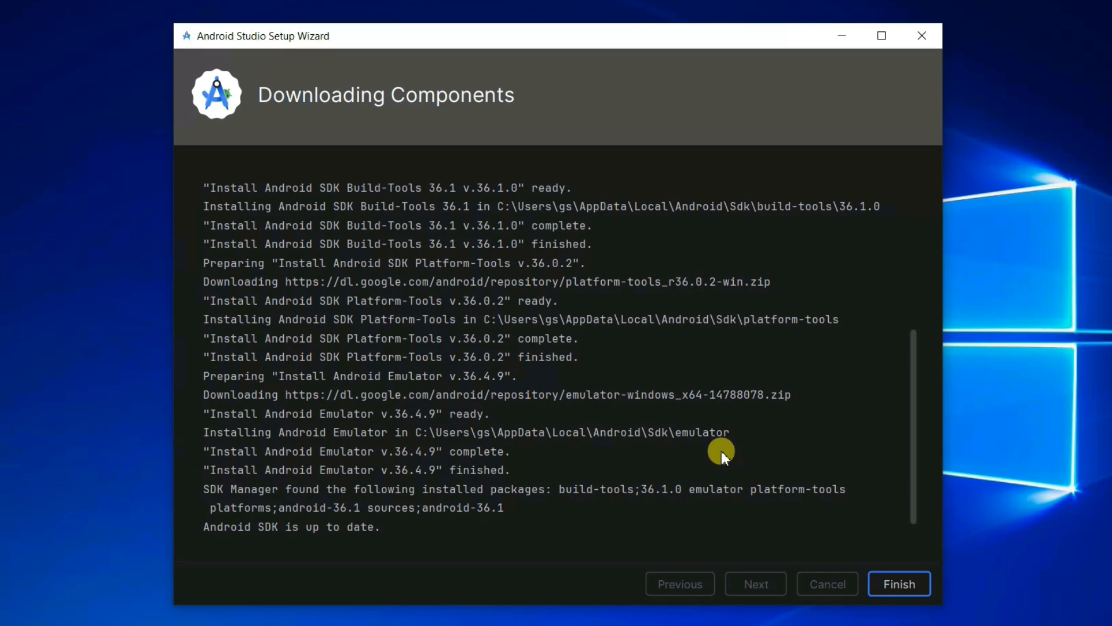
click(901, 584)
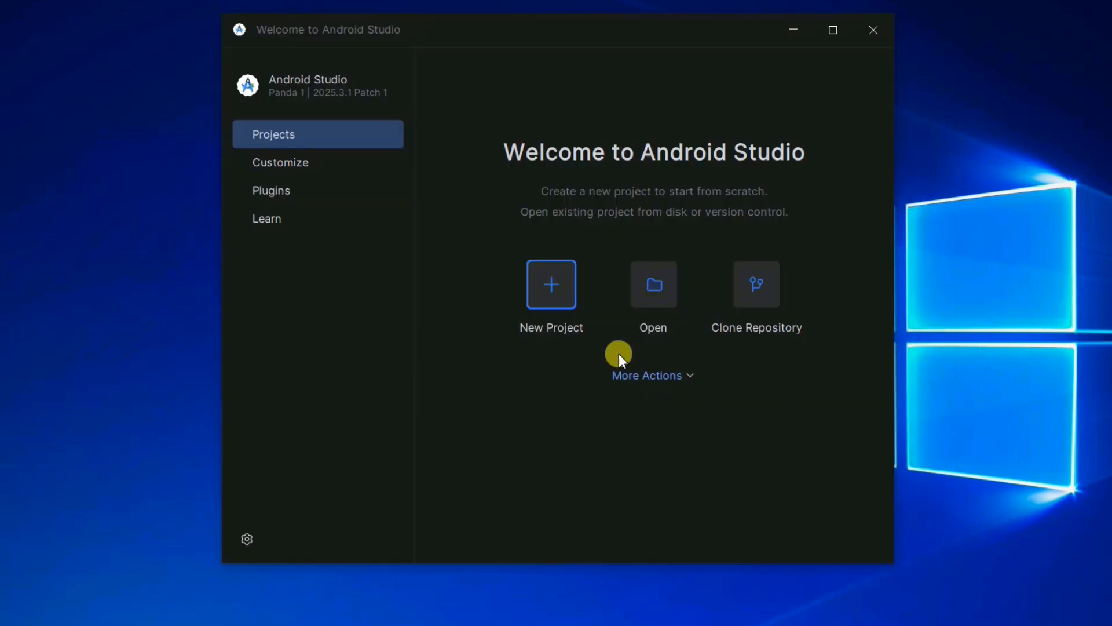
- Maximize the welcome window and start a new Phone and Tablet project from the Empty Activity template
click(835, 36)
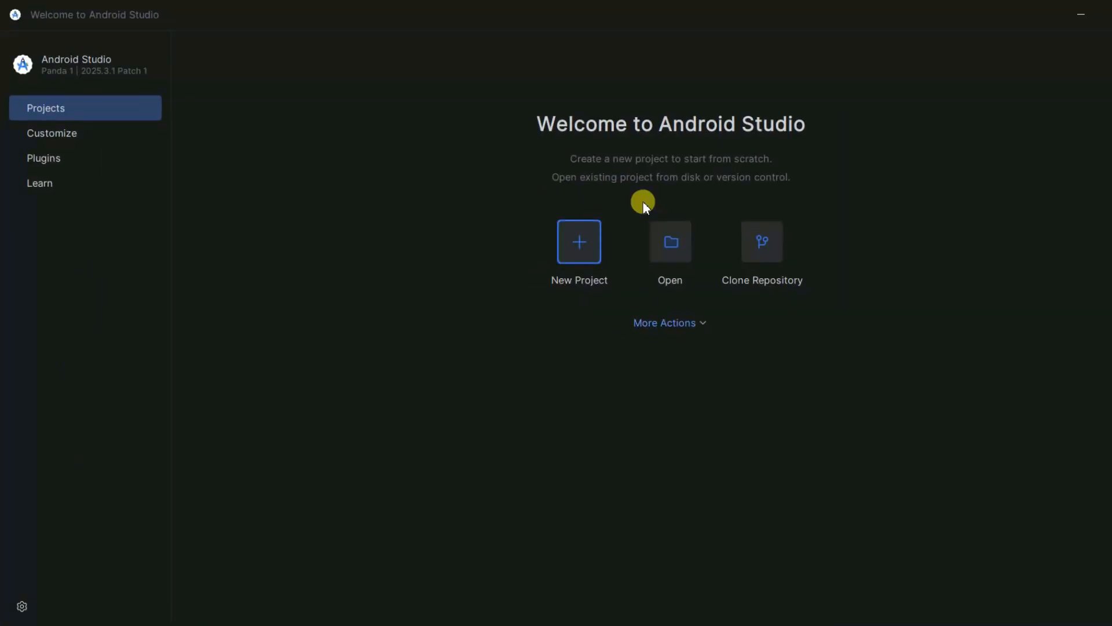
click(582, 254)
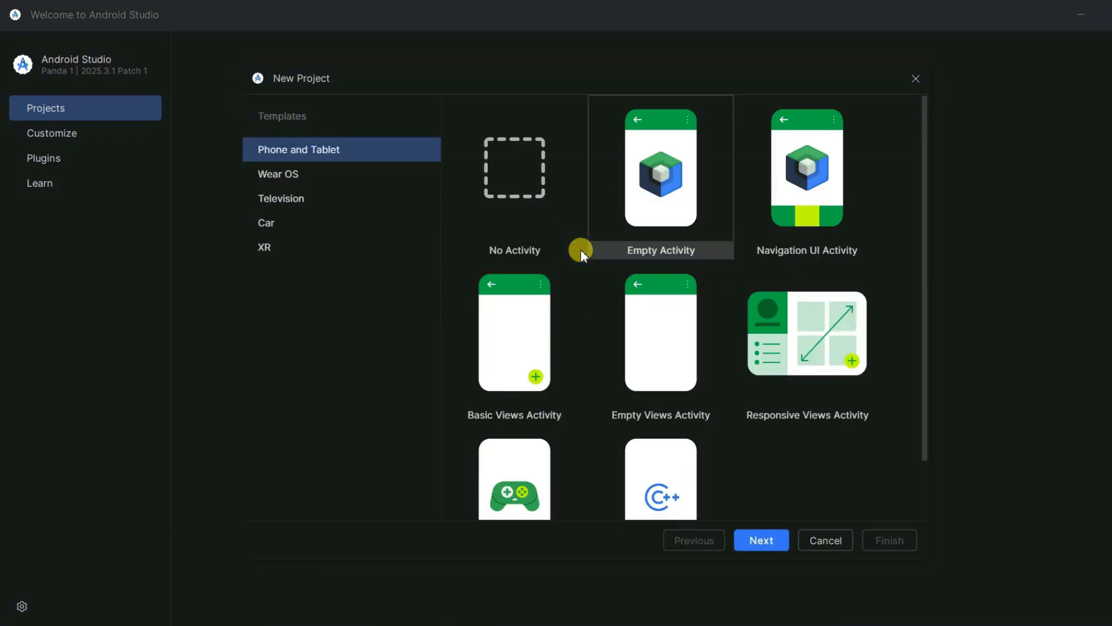
click(695, 209)
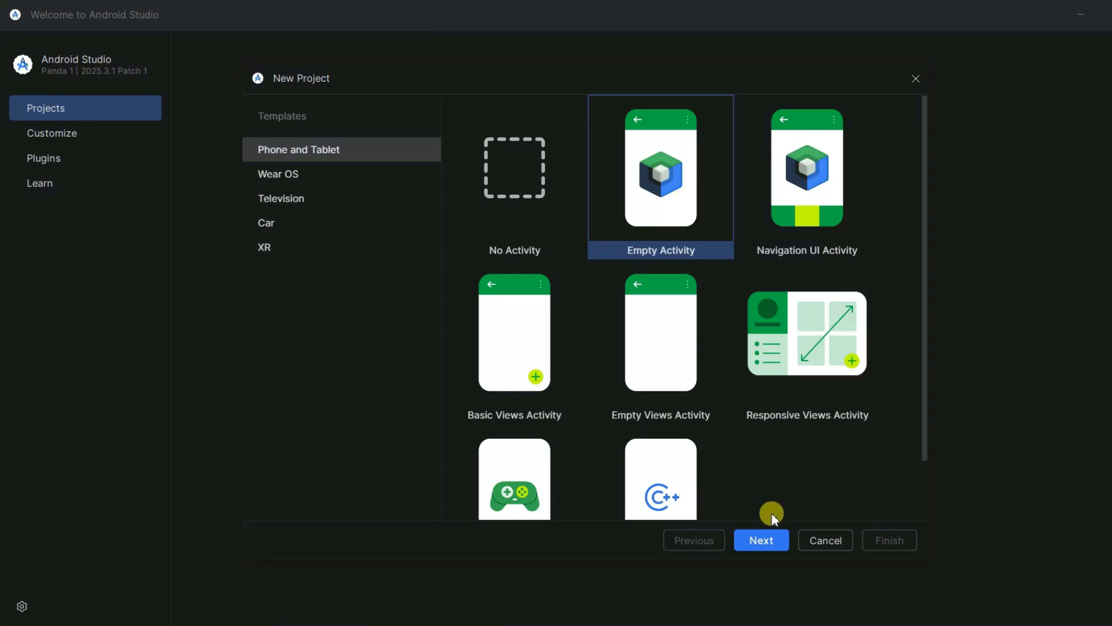
click(762, 540)
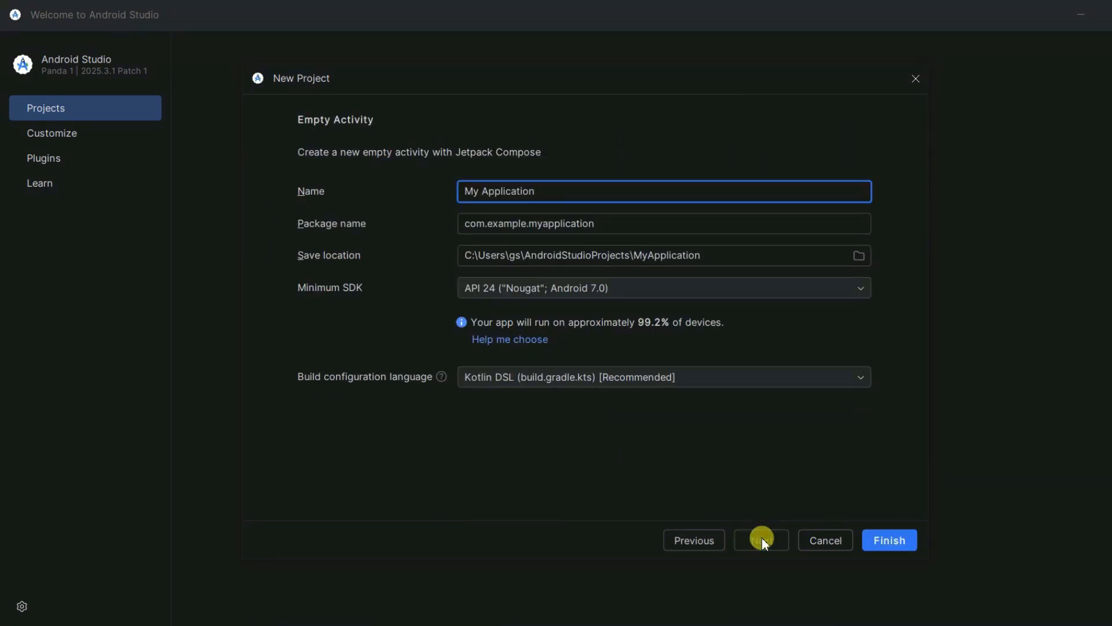
- Name the new project WelcomeToAndroid and keep com.example.welcometoandroid as its package name
drag(549, 193, 297, 163)
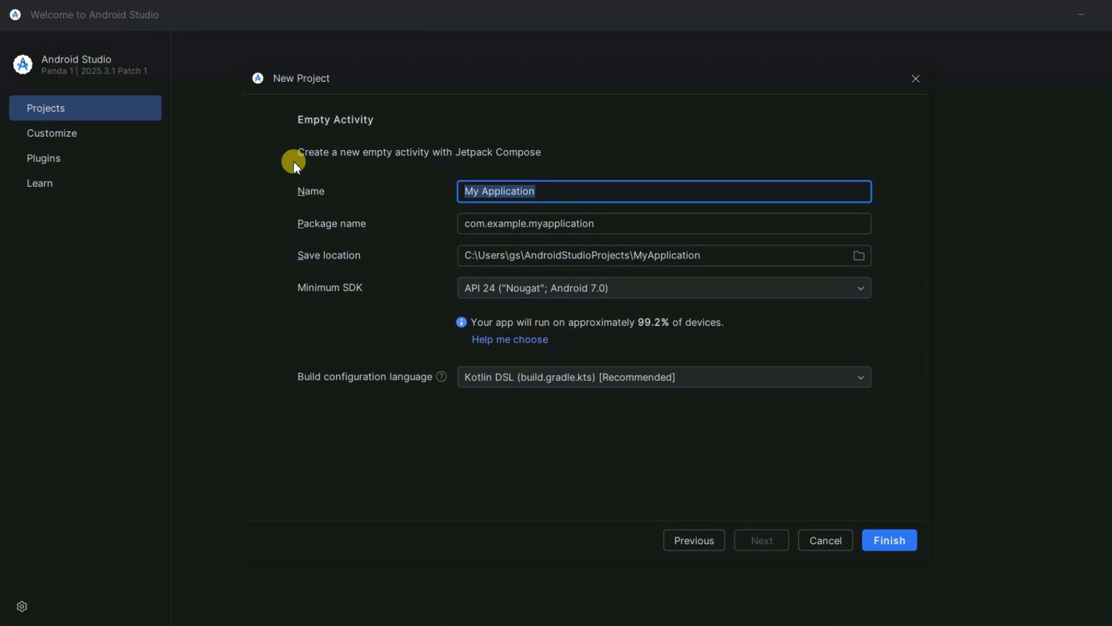
text(Welcome)
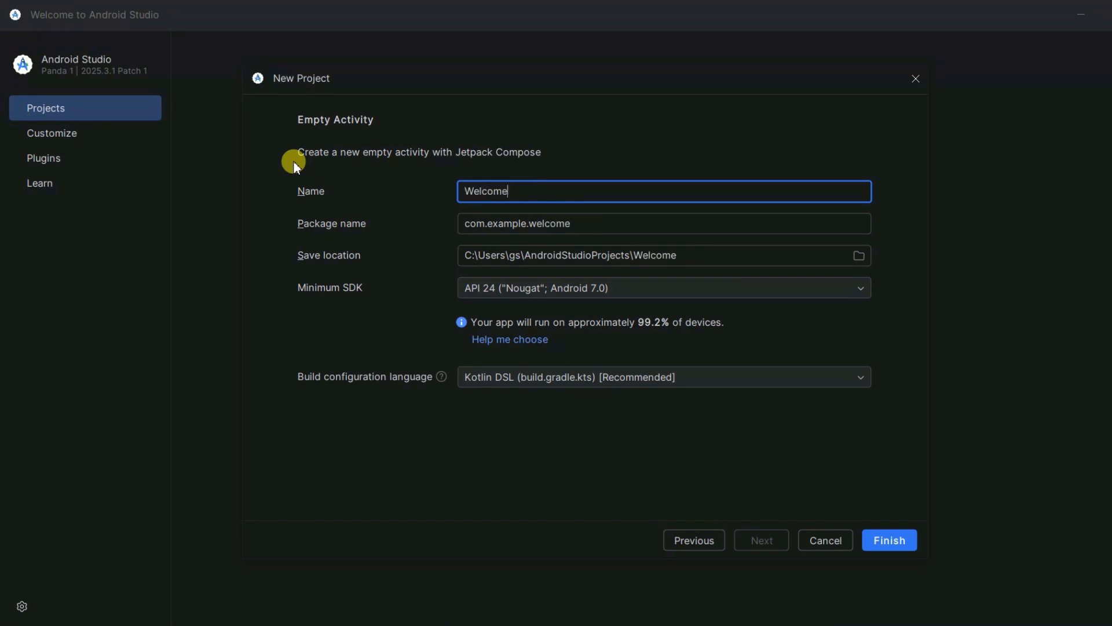
text(ToAndroid)
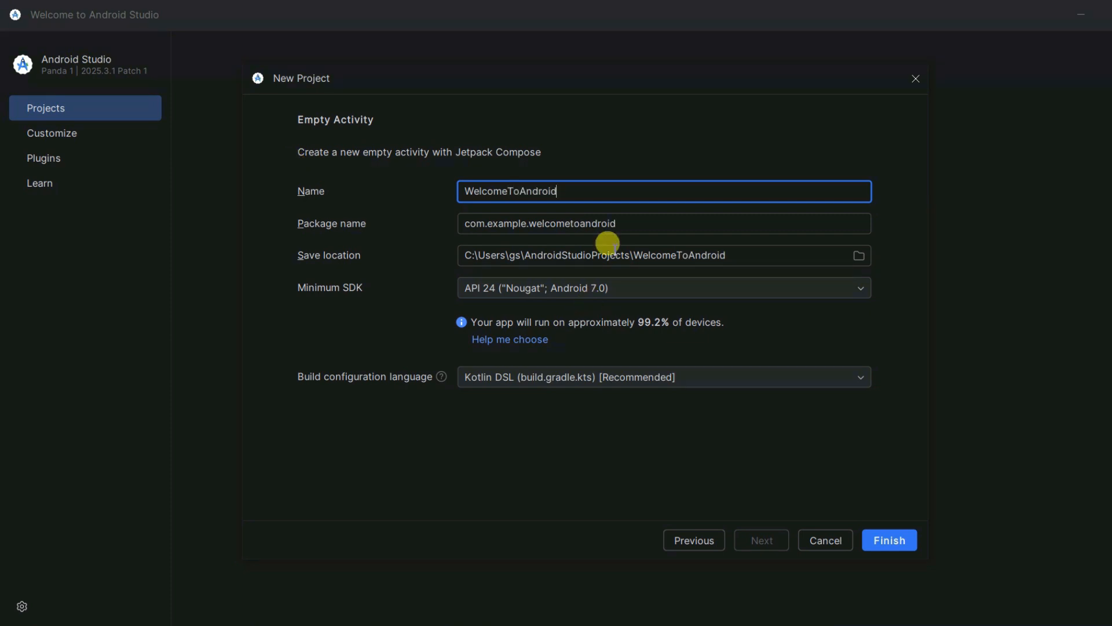
drag(651, 225, 438, 228)
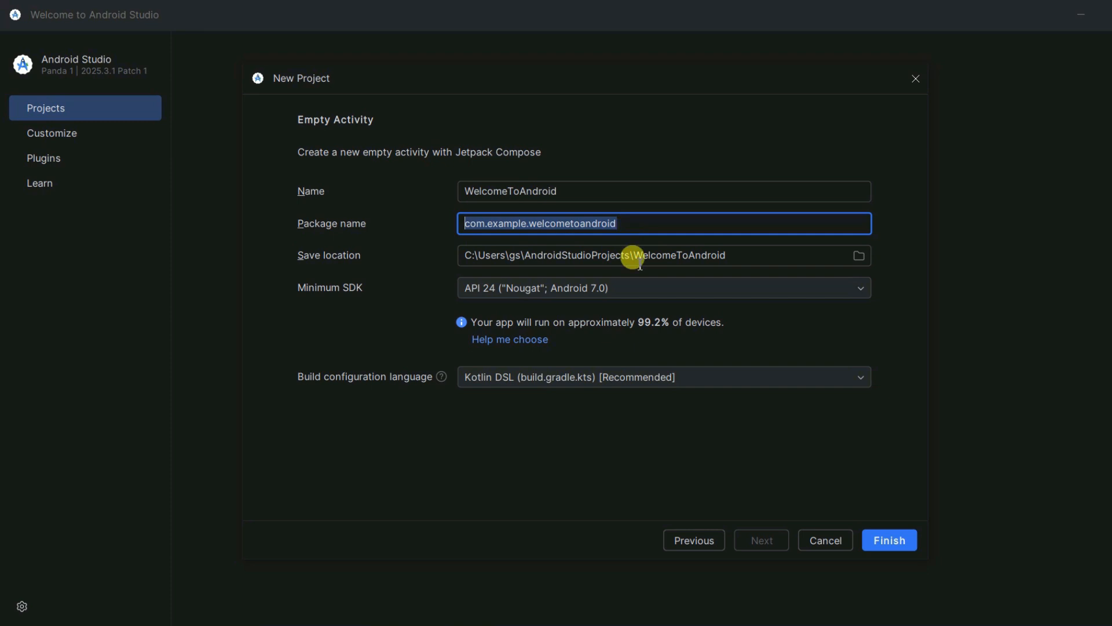
- Set the Minimum SDK to API 28 ("Pie"; Android 9.0) and keep Kotlin DSL as the build configuration language
click(569, 284)
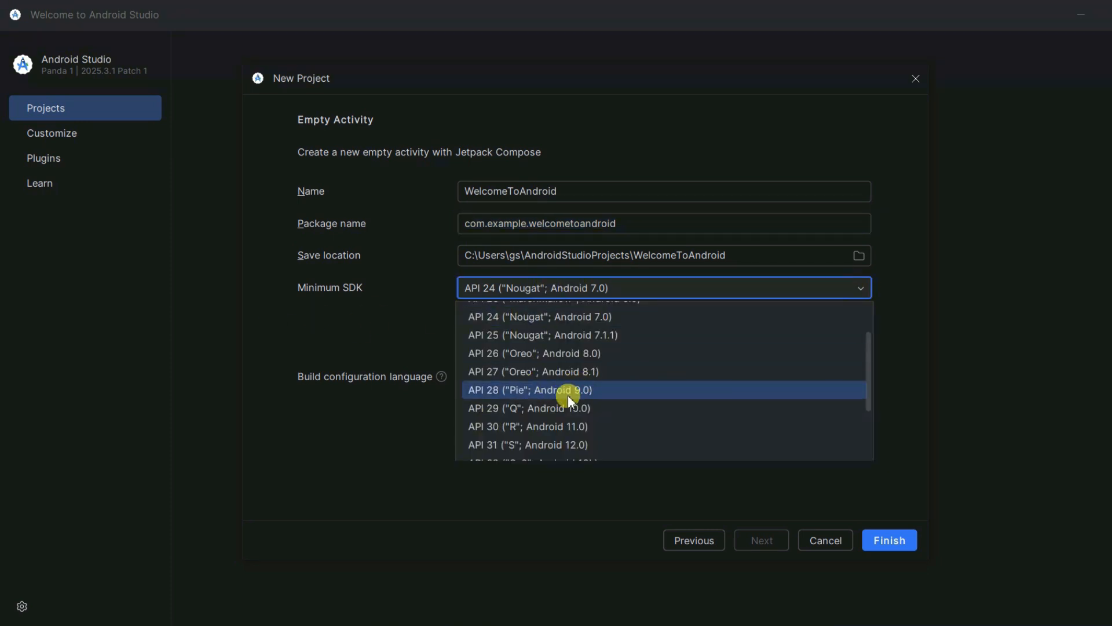
click(599, 393)
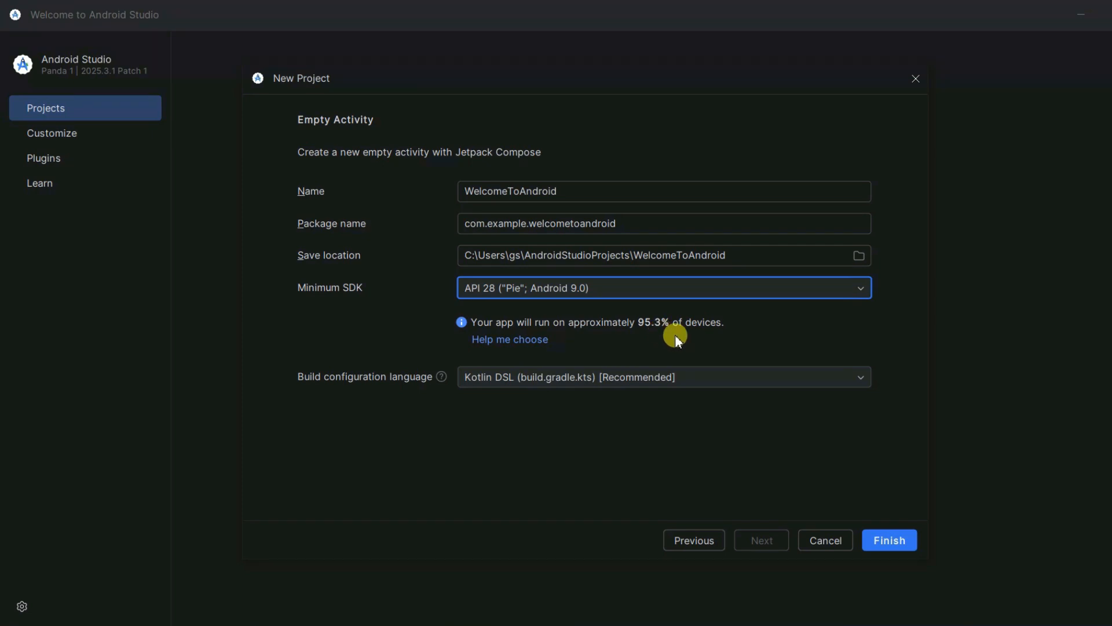
click(652, 377)
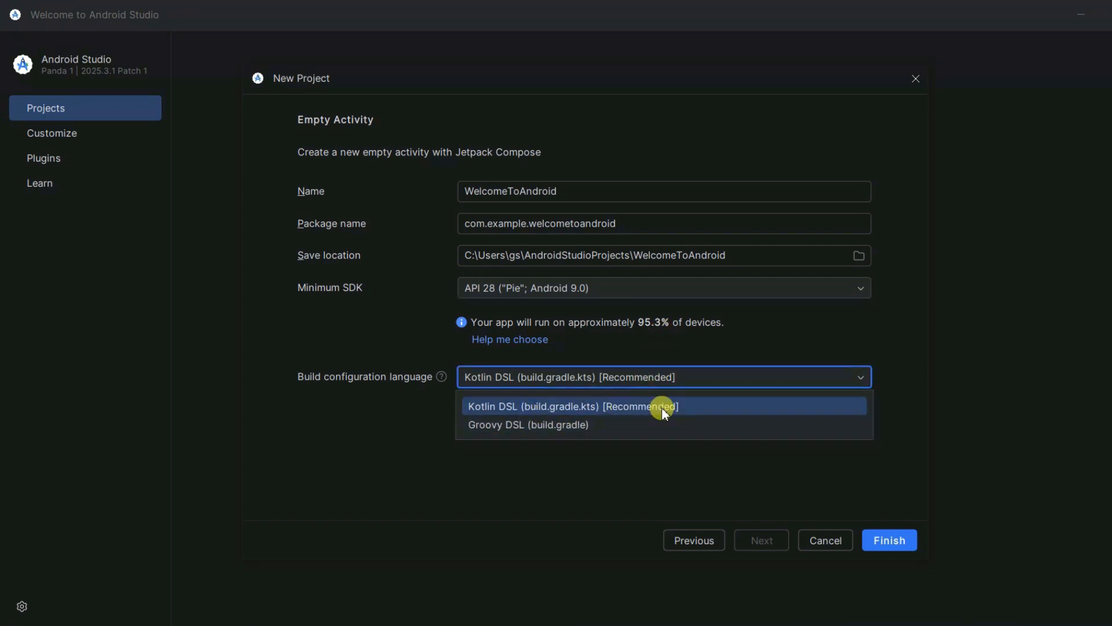
click(849, 291)
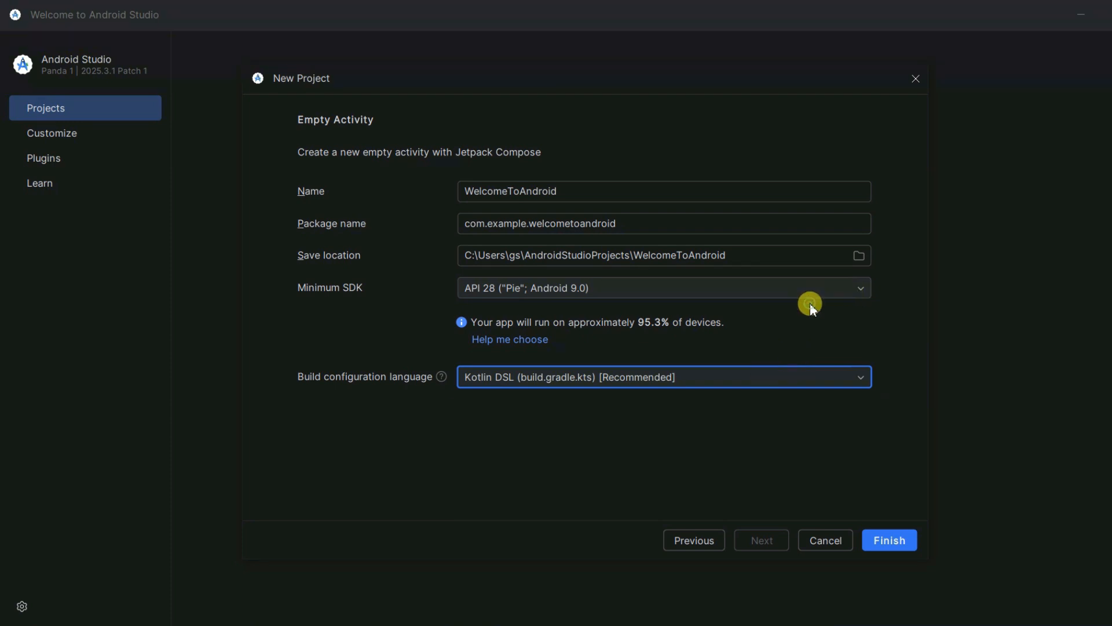
- Create the project, maximize its window and check the Gradle import progress
click(889, 543)
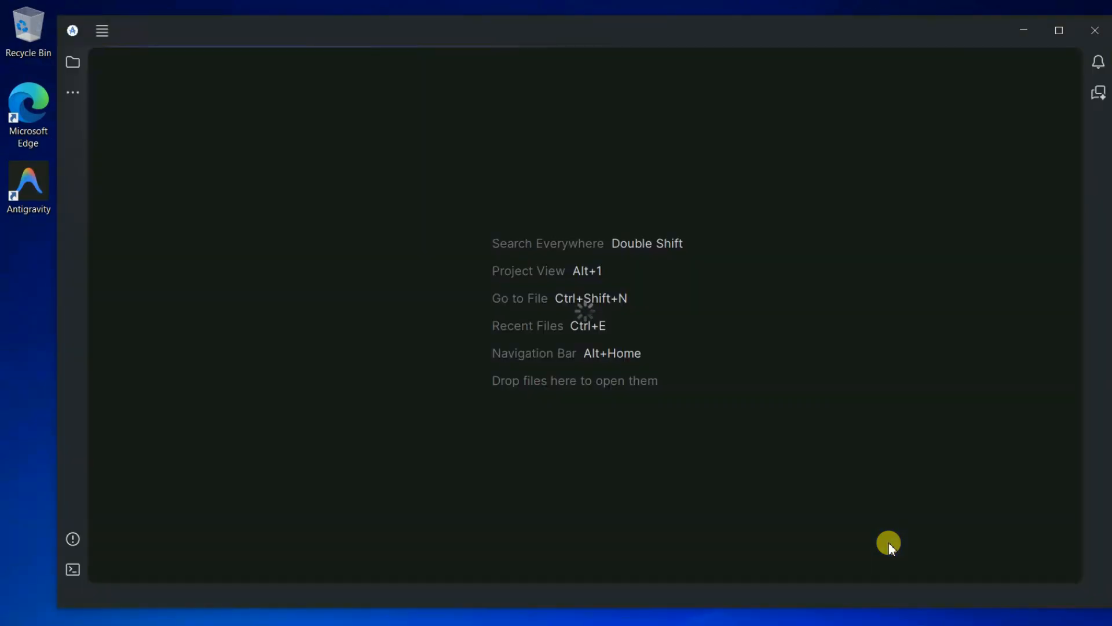
click(1058, 33)
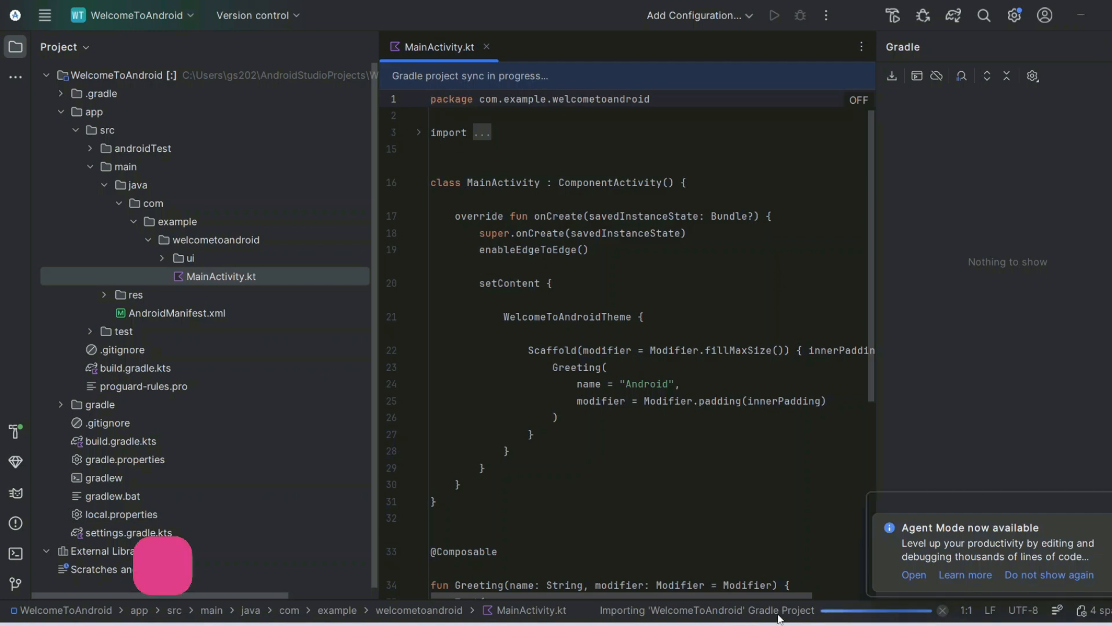
click(800, 610)
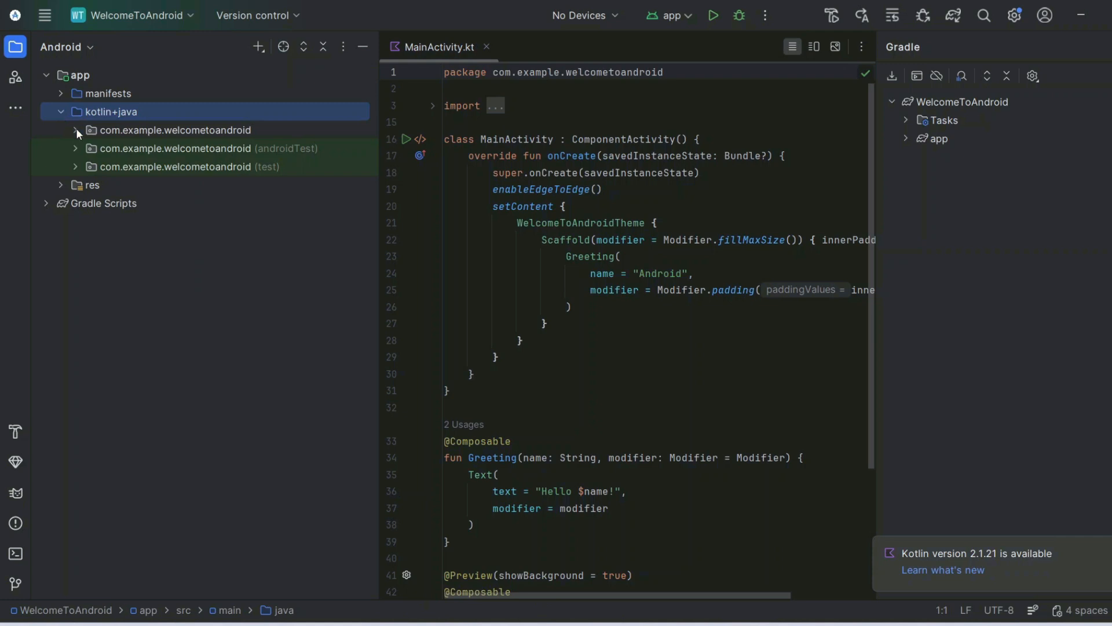
- Expand the main com.example.welcometoandroid package and review the code in MainActivity.kt
click(77, 131)
click(125, 167)
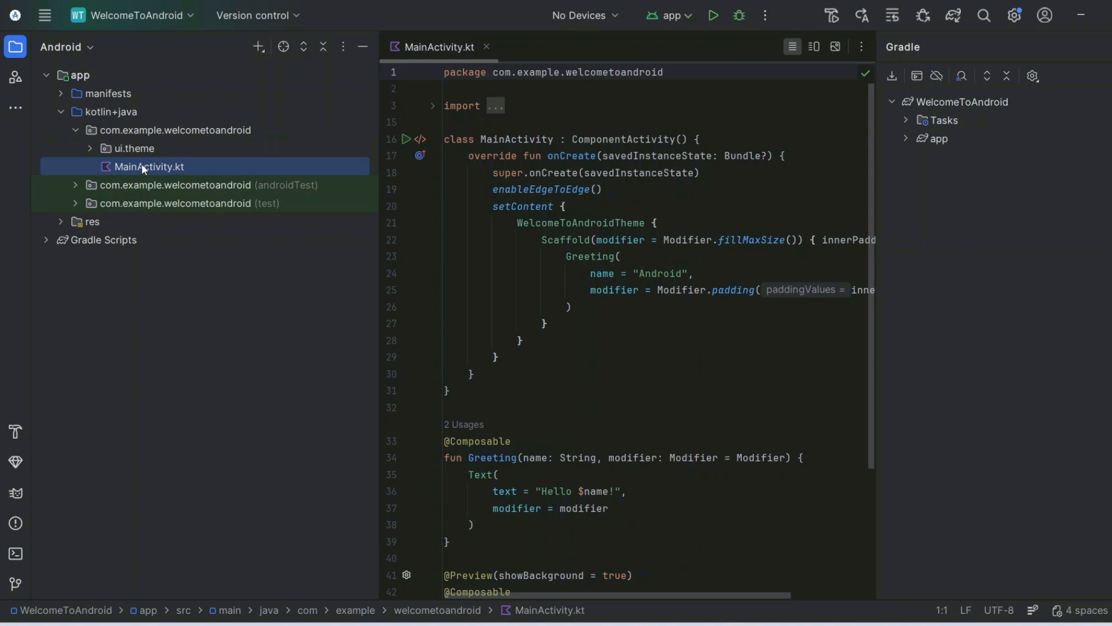
scroll(533, 241, down, 4)
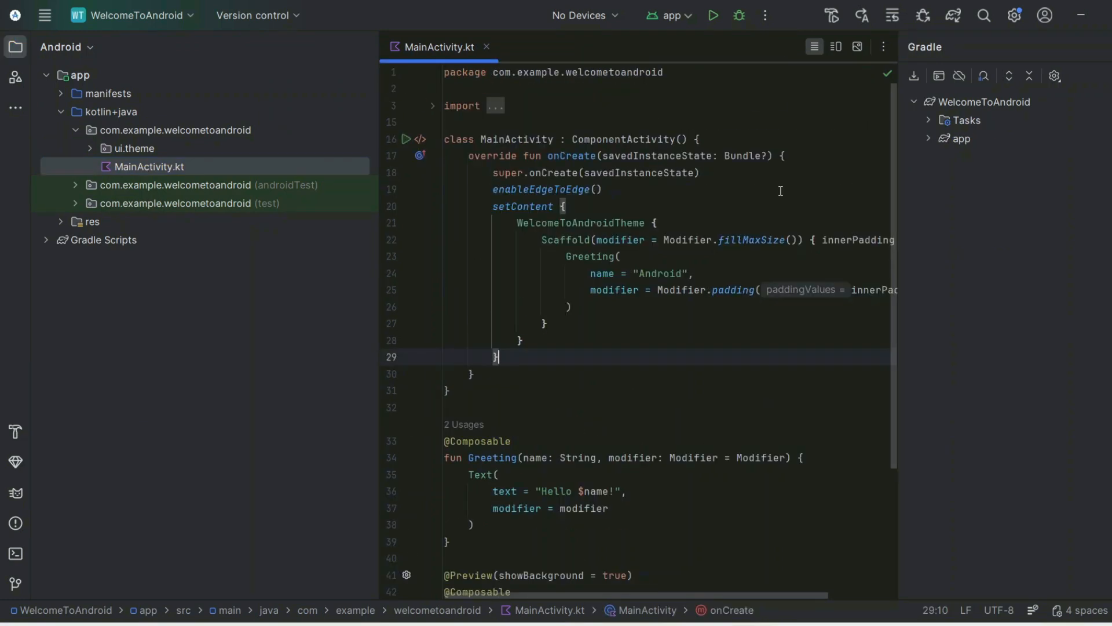
scroll(765, 265, down, 4)
scroll(745, 372, up, 4)
- Pair the Infinix X6838 phone over Wi-Fi using the QR code and run the app on it
click(588, 15)
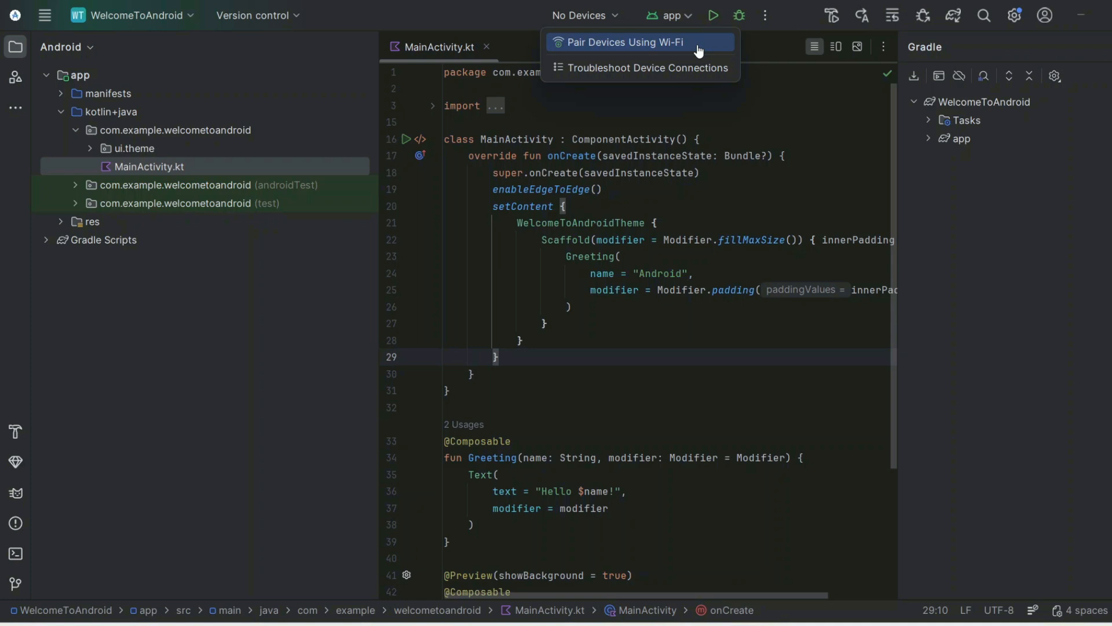
click(637, 45)
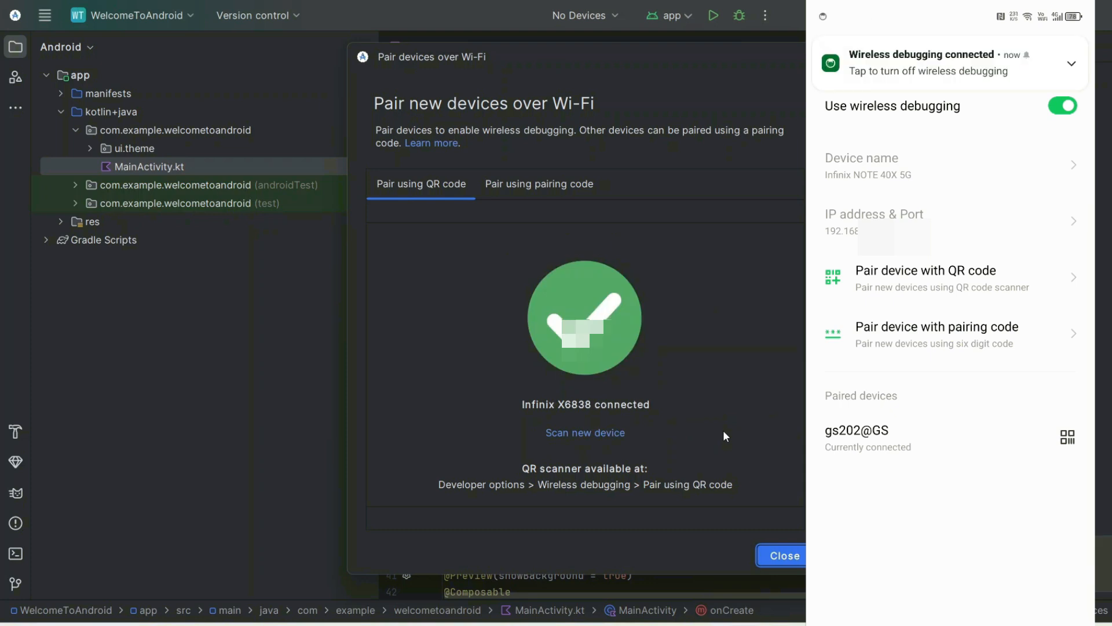
click(783, 555)
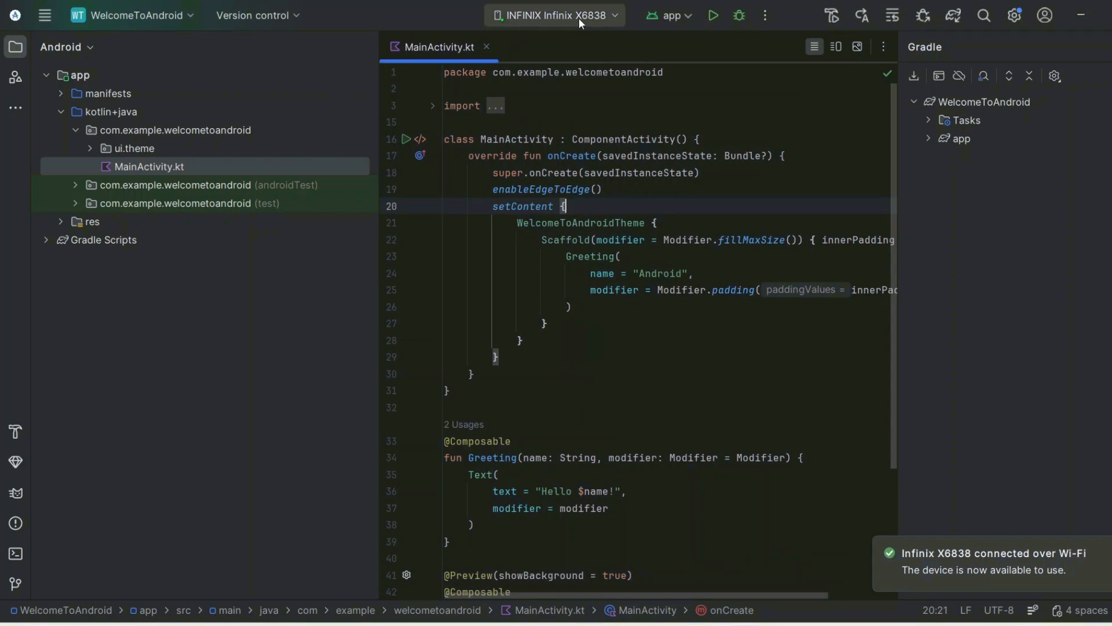
click(714, 16)
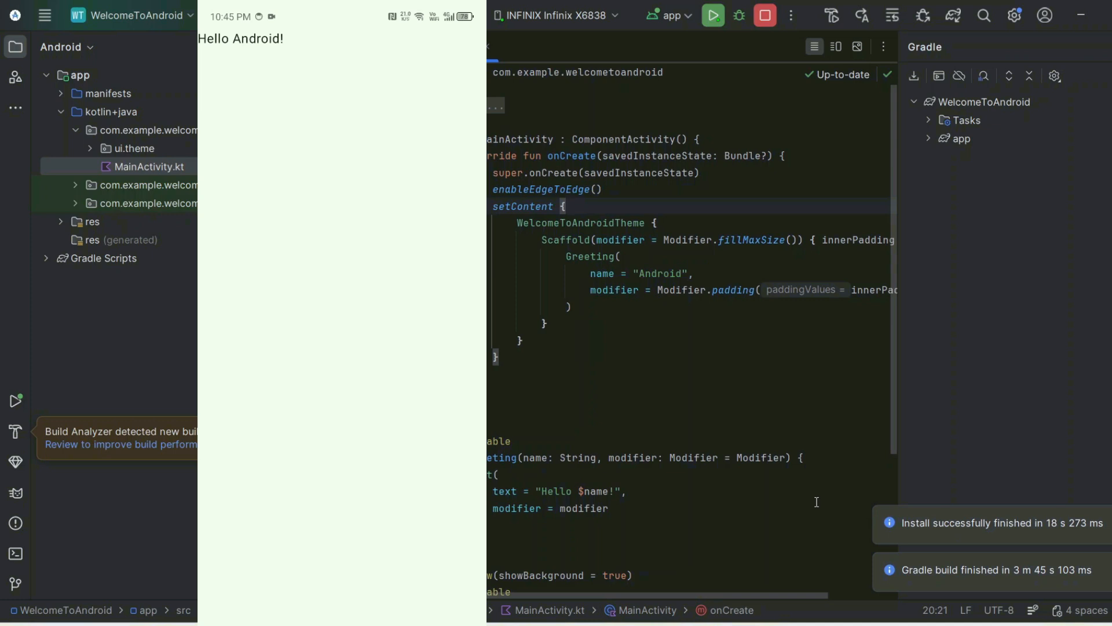
- Replace the Greeting call's name value "Android" with "Geeky Script Subscribers" and rerun the app on the phone
double_click(597, 490)
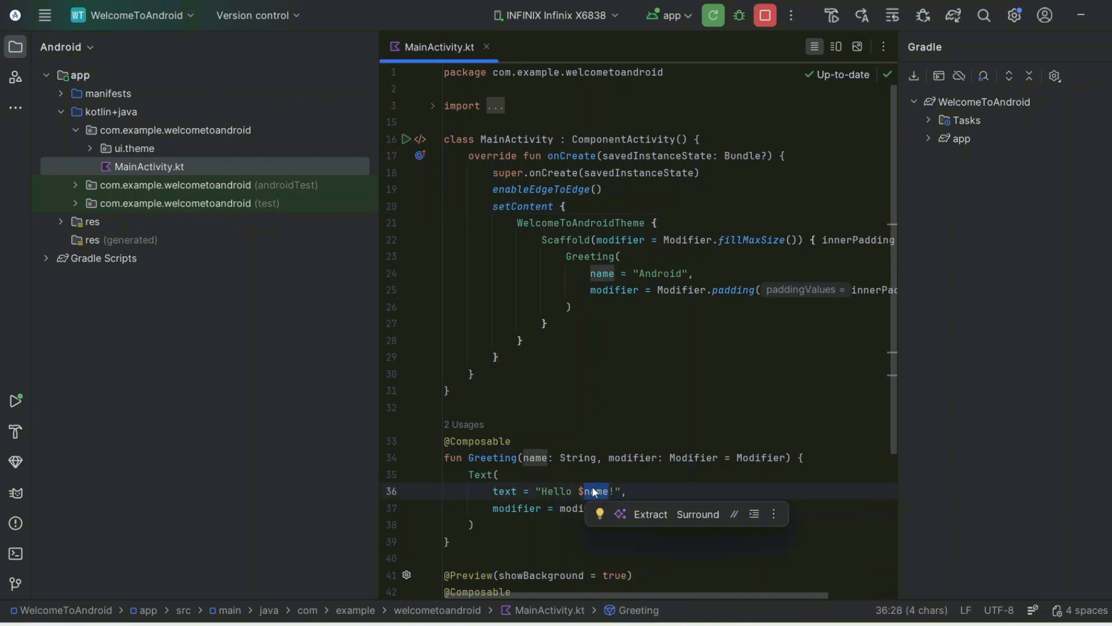
double_click(651, 273)
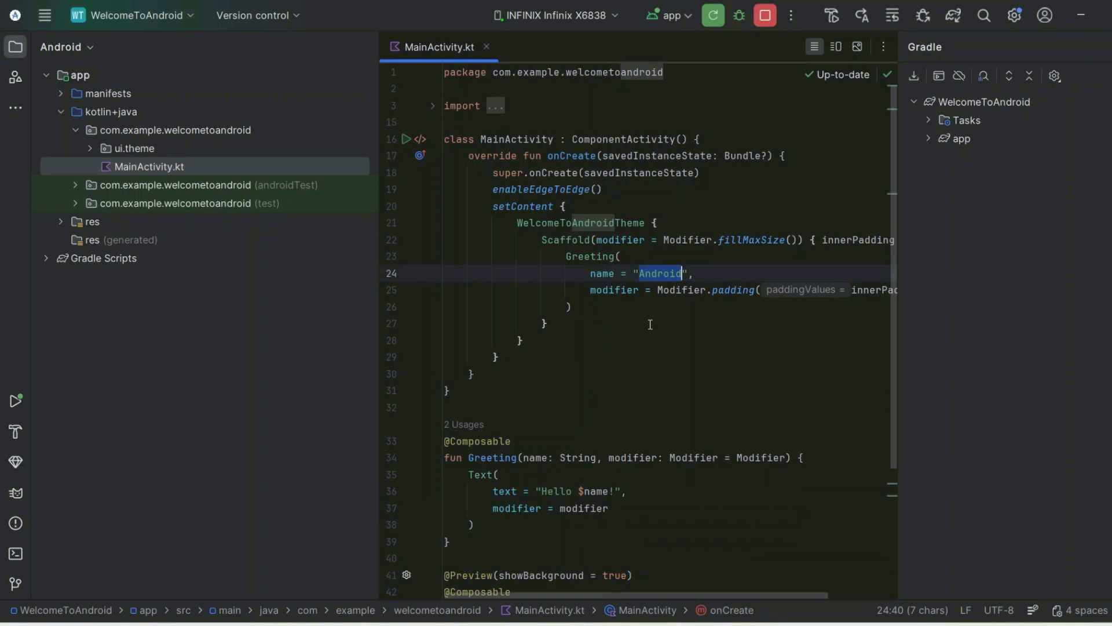
text(Geeky Script Subscribers)
click(714, 16)
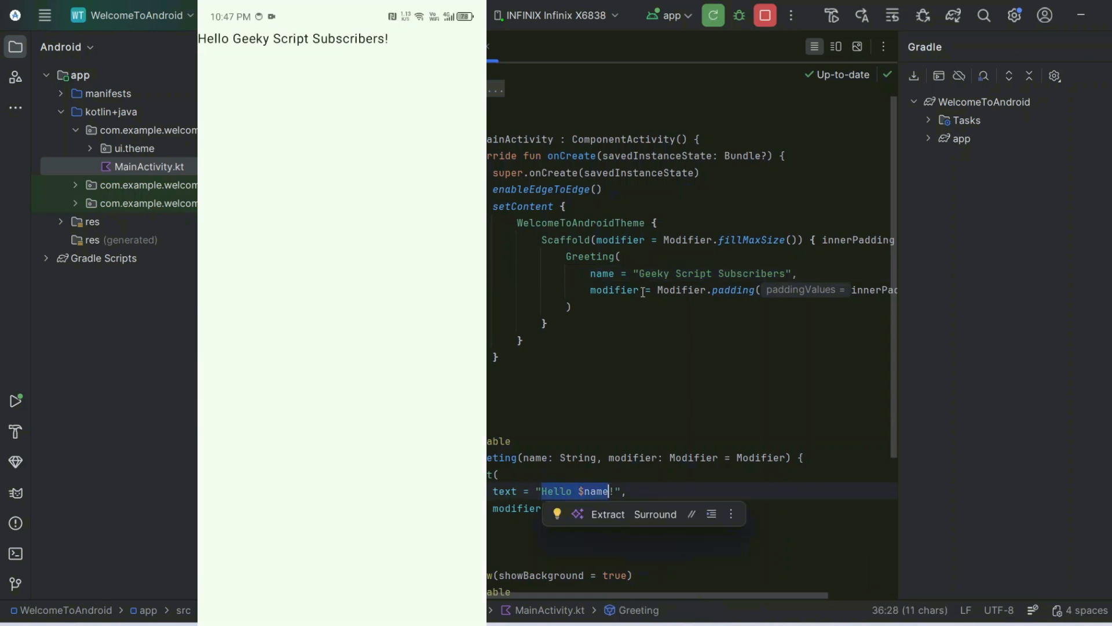
drag(633, 273, 1048, 266)
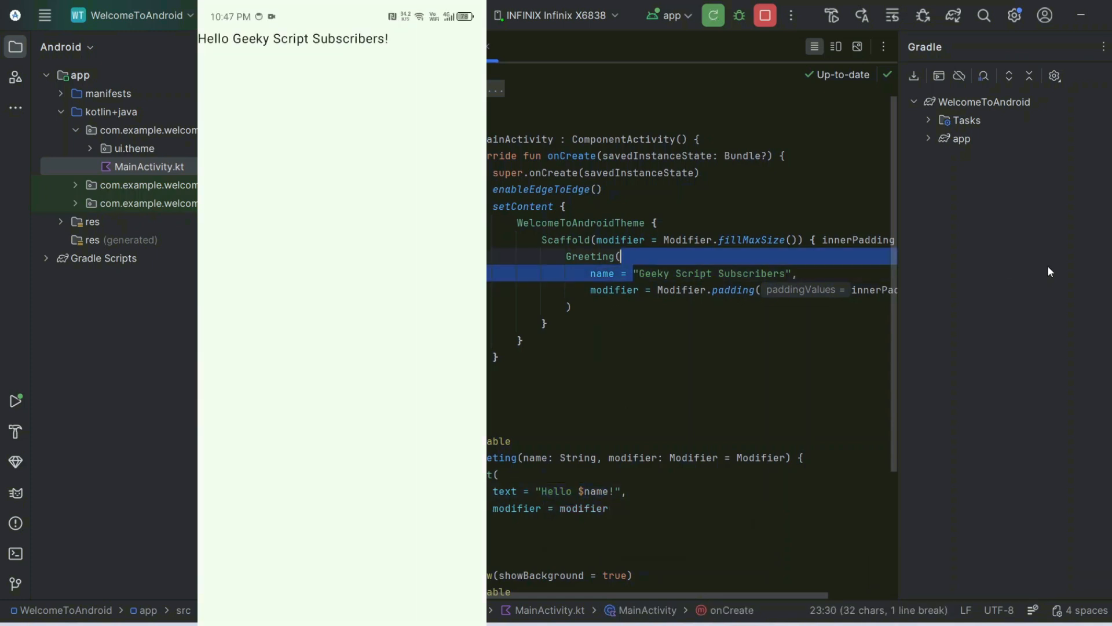
drag(823, 268, 627, 271)
click(748, 433)
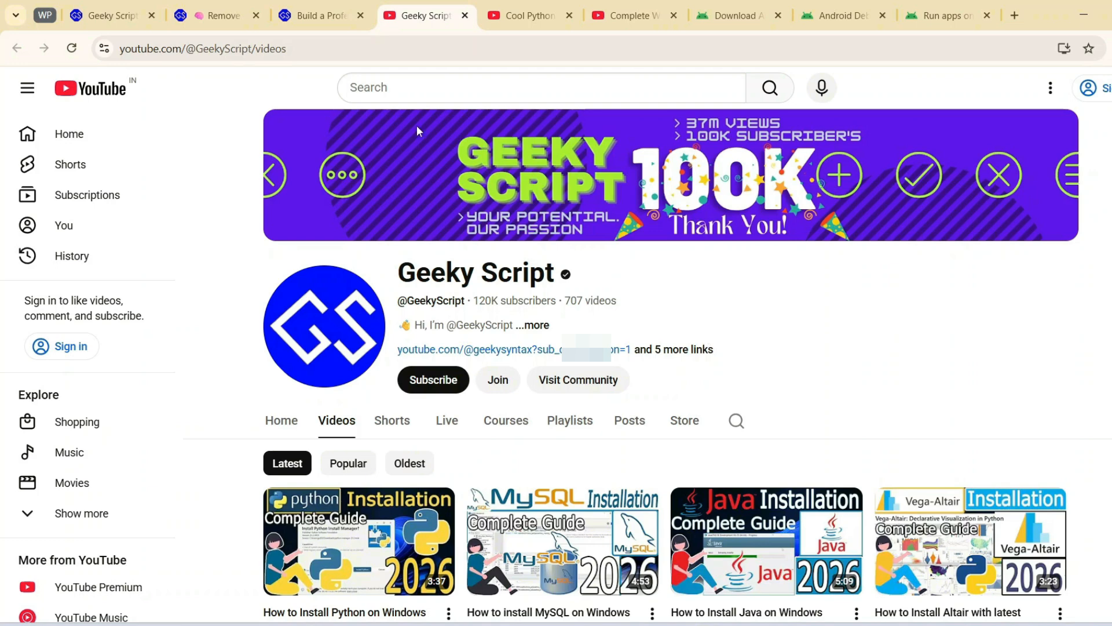
- Look through the Cool Python Projects and Complete WordPress Tutorial playlists on the Geeky Script YouTube channel
click(519, 13)
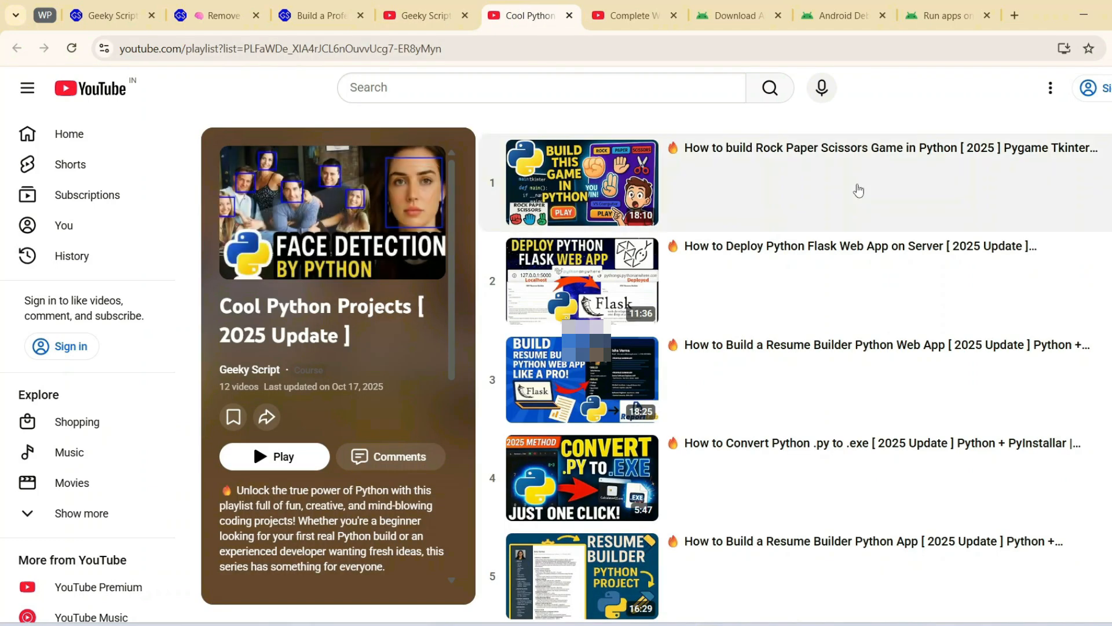
scroll(869, 315, down, 13)
scroll(831, 521, down, 3)
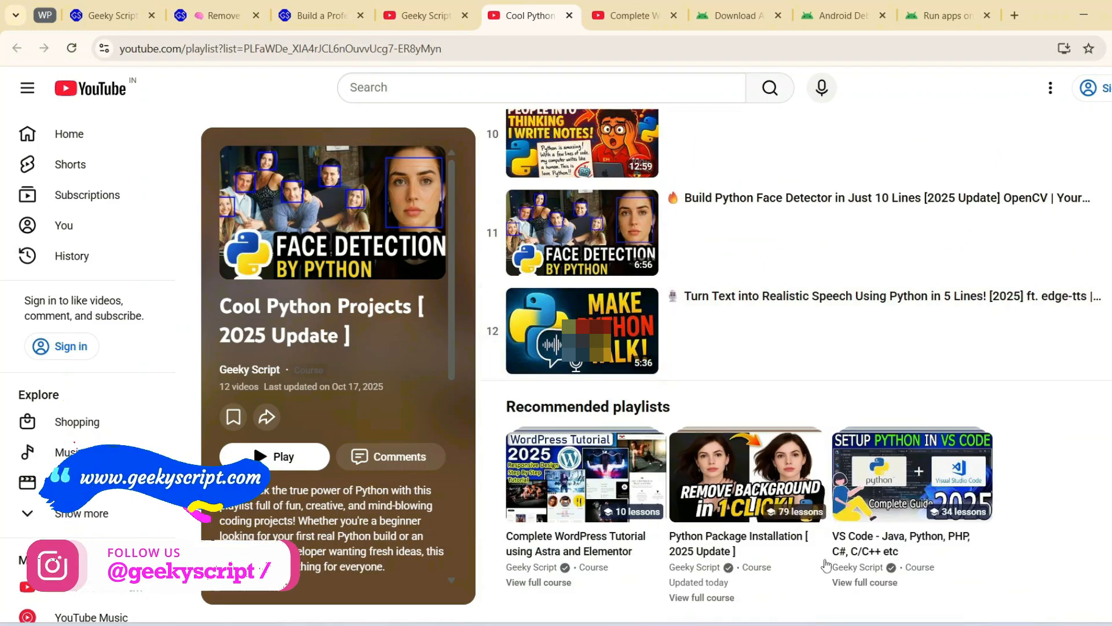
scroll(834, 562, up, 15)
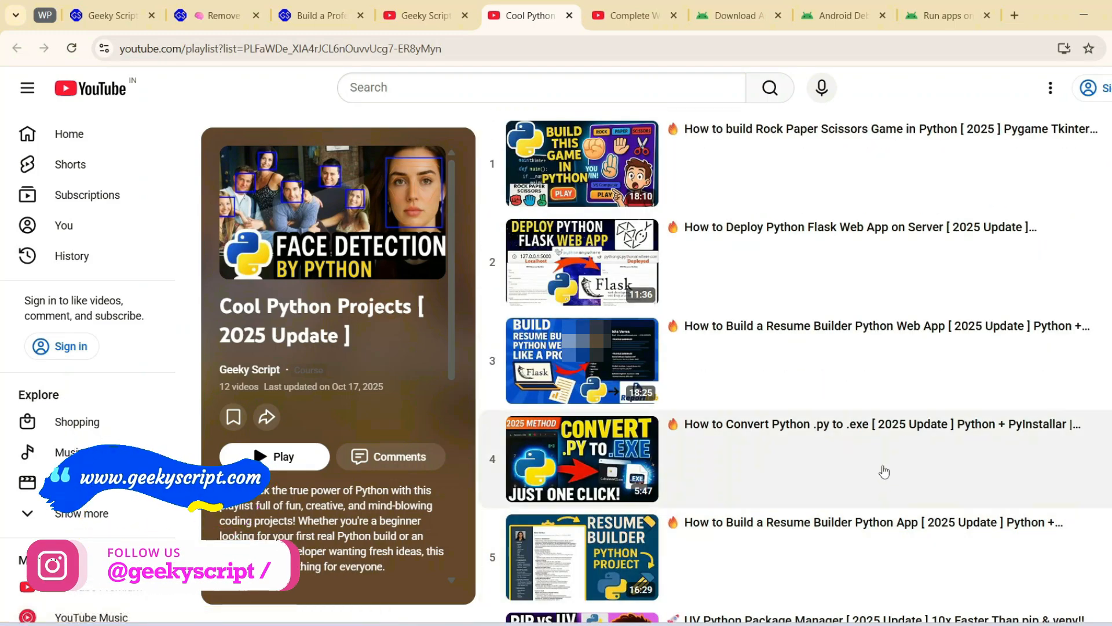
scroll(869, 510, down, 6)
scroll(805, 492, down, 7)
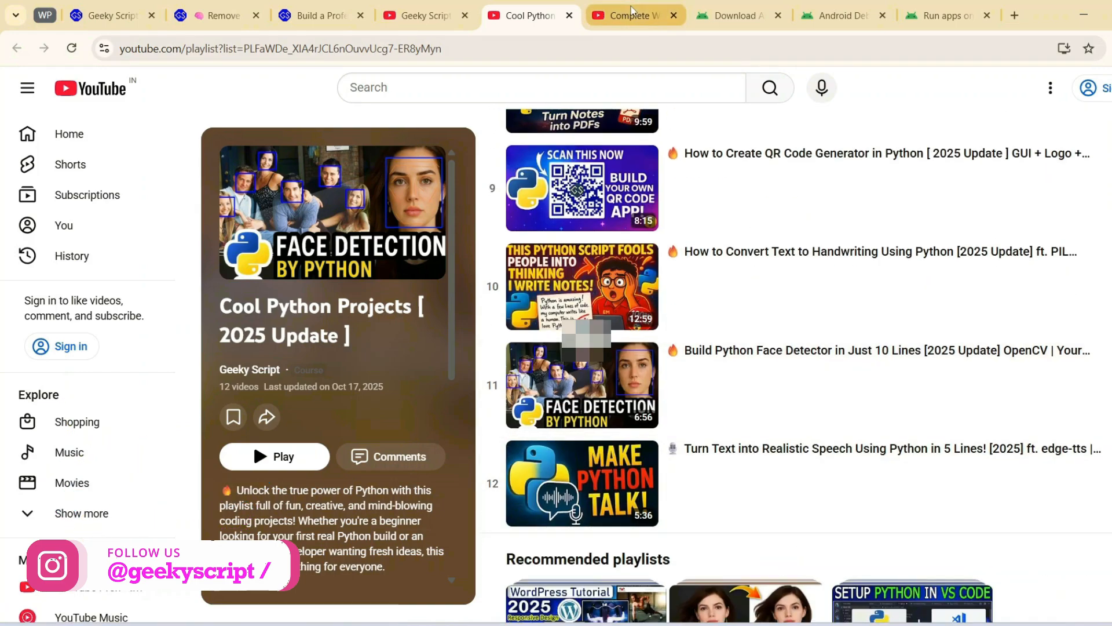
click(629, 15)
scroll(875, 347, down, 12)
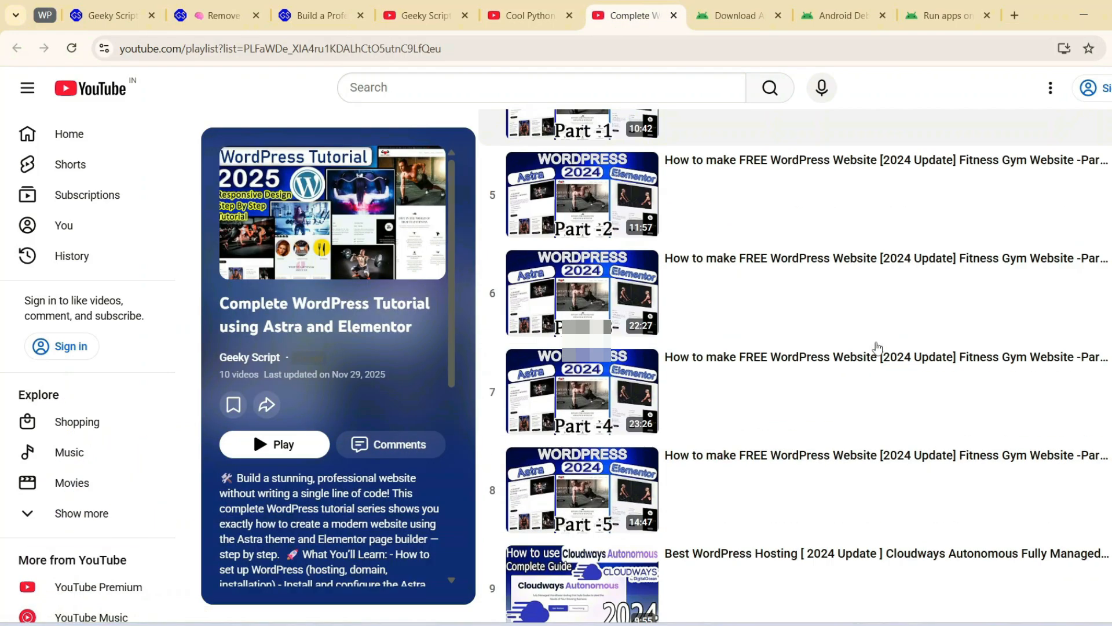
scroll(887, 473, up, 9)
scroll(887, 472, up, 3)
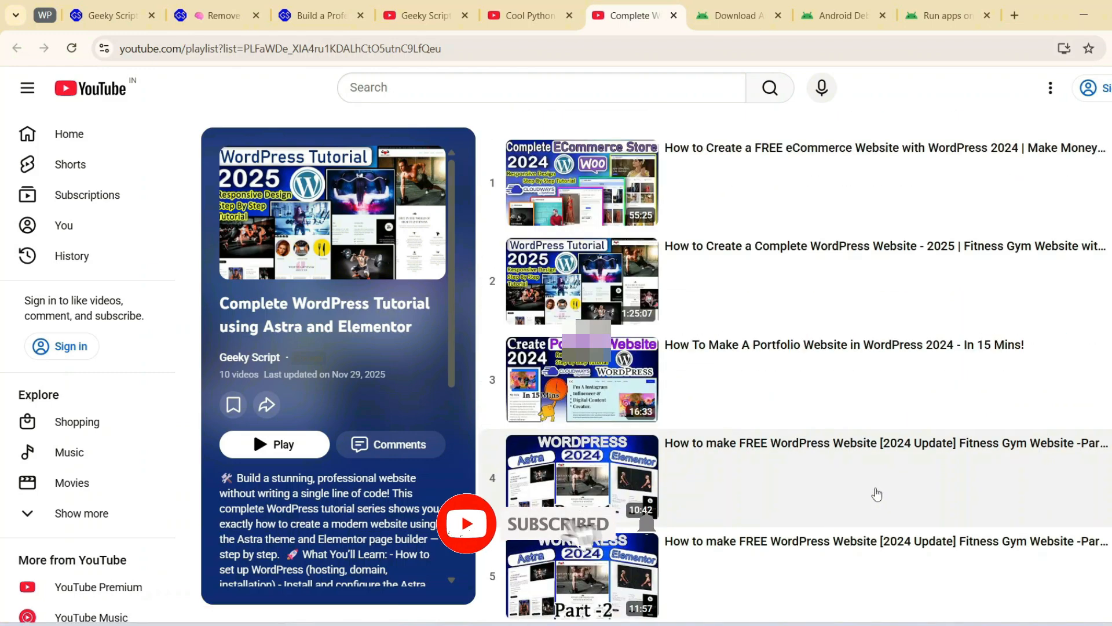